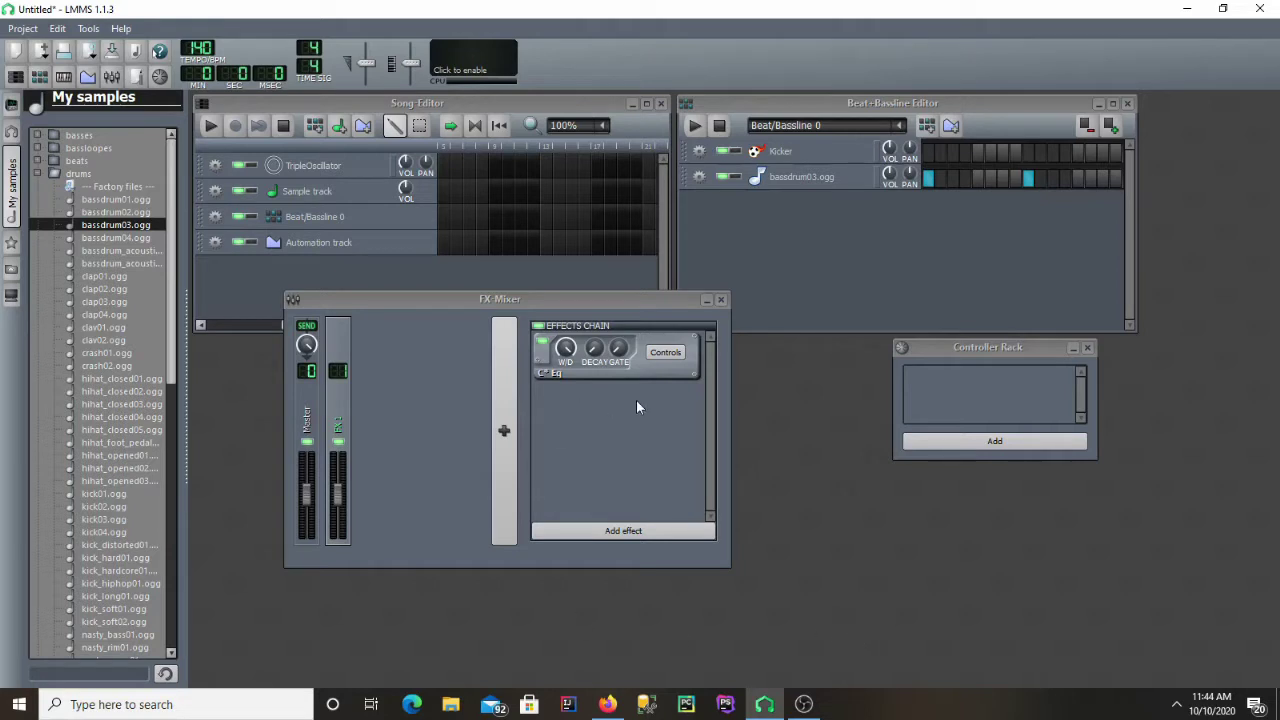
# Open the C* Eq effect's settings window, shift it right, then close it.
pyautogui.click(666, 352)
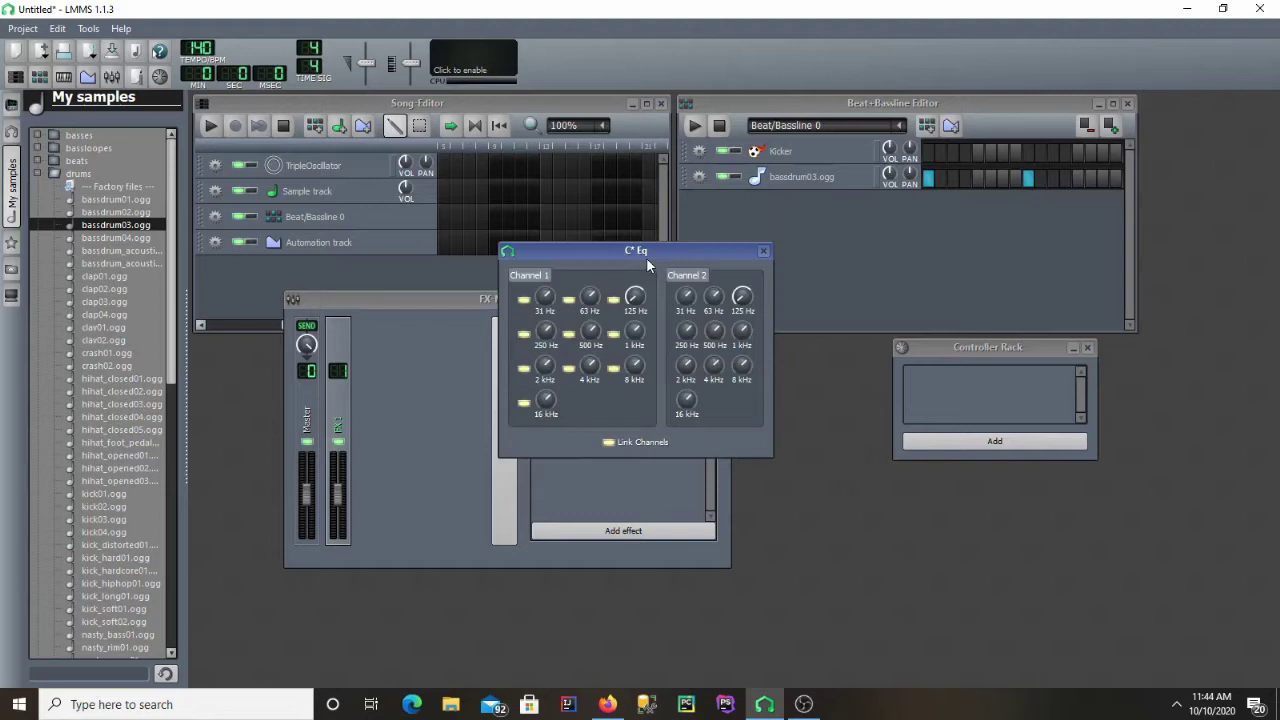
pyautogui.moveTo(646, 252); pyautogui.dragTo(787, 329)
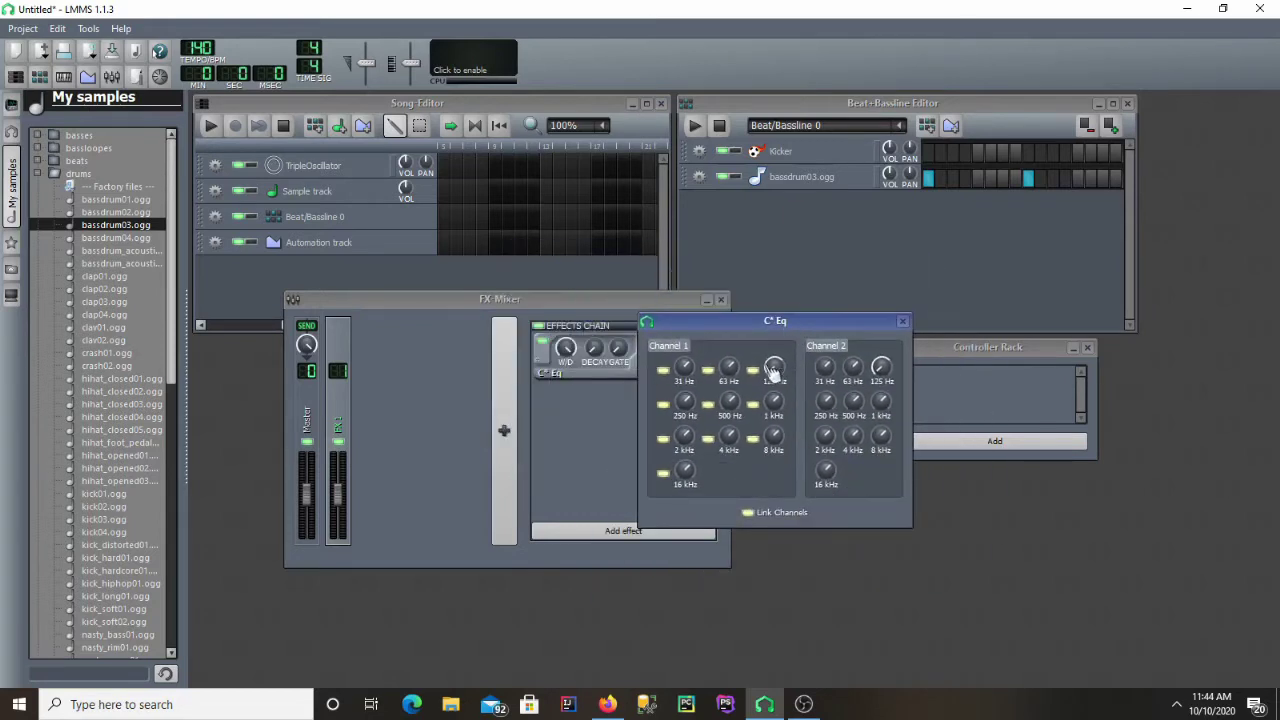
pyautogui.click(903, 323)
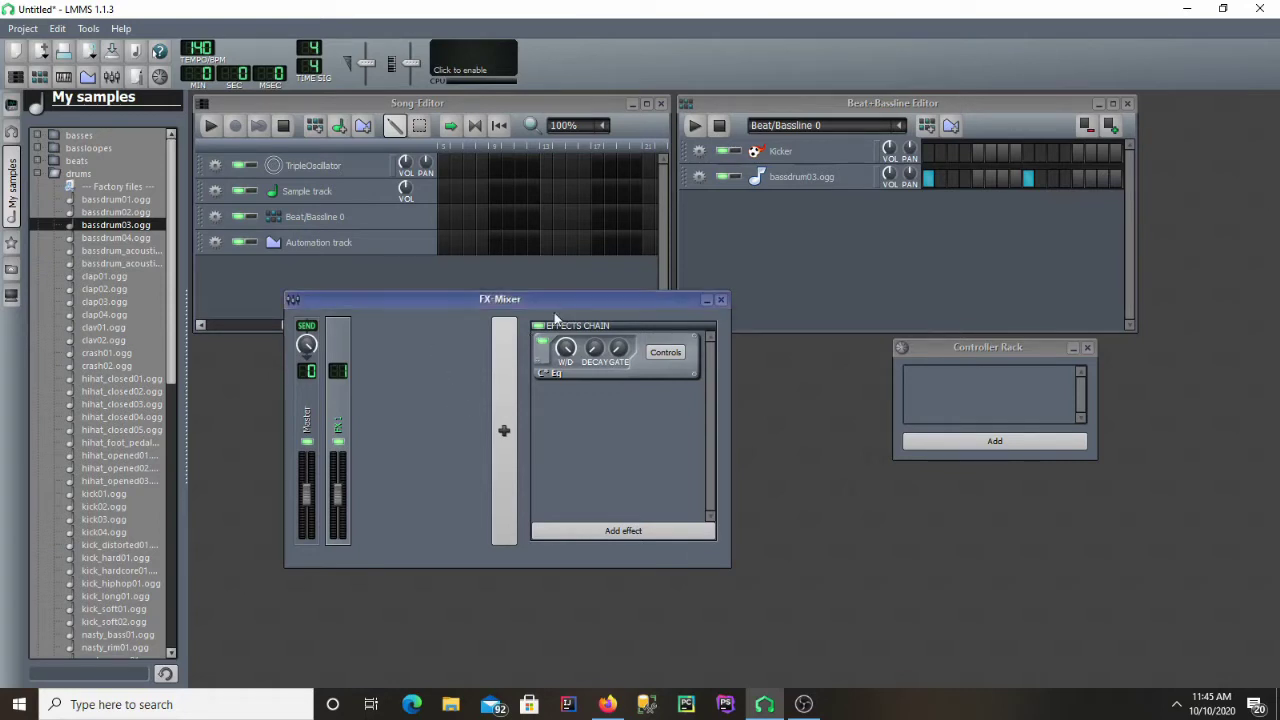
# Reposition the FX-Mixer window near the centre of the workspace, then bring up Firefox.
pyautogui.moveTo(550, 303); pyautogui.dragTo(793, 318)
pyautogui.rightClick(793, 318)
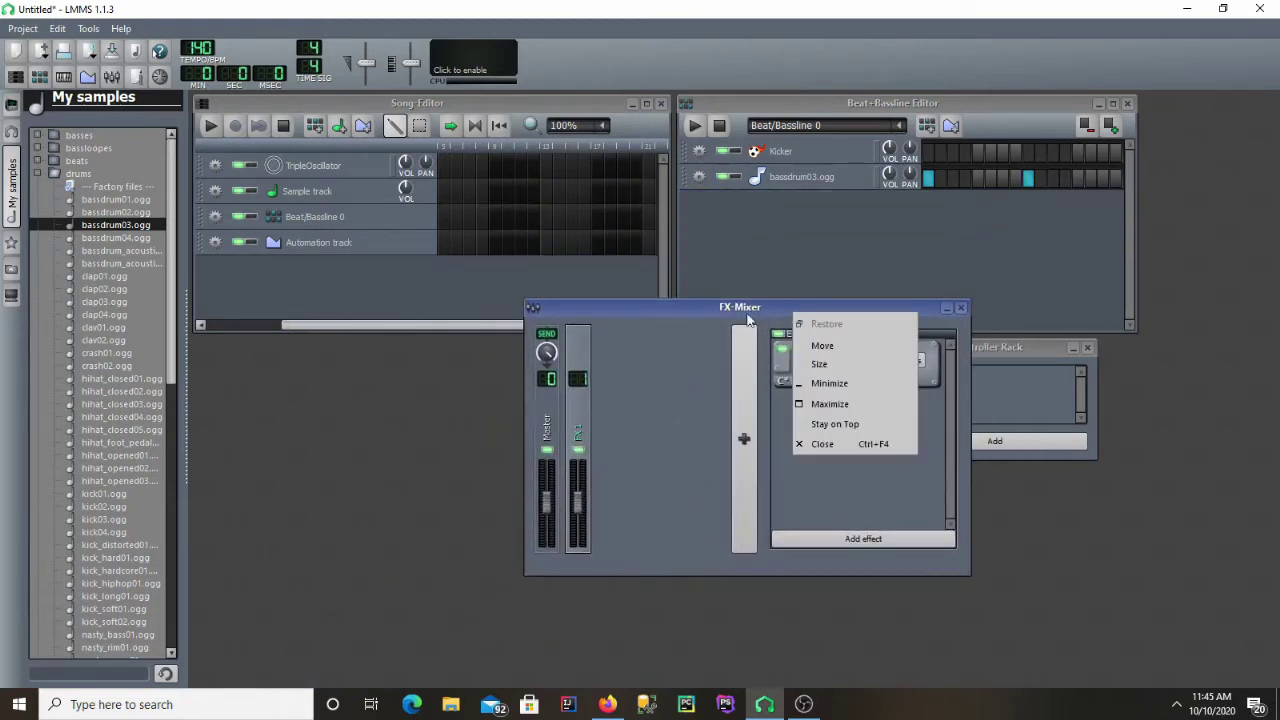
pyautogui.click(829, 349)
pyautogui.moveTo(771, 217); pyautogui.dragTo(709, 252)
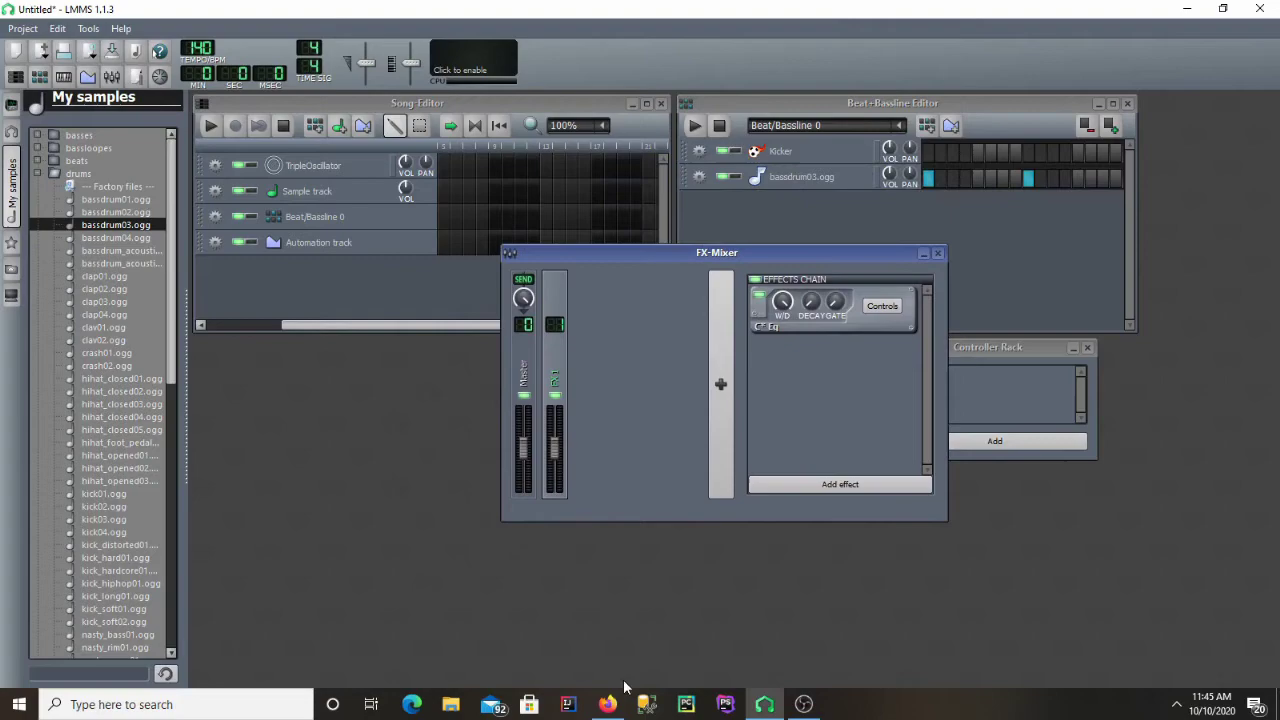
pyautogui.click(600, 706)
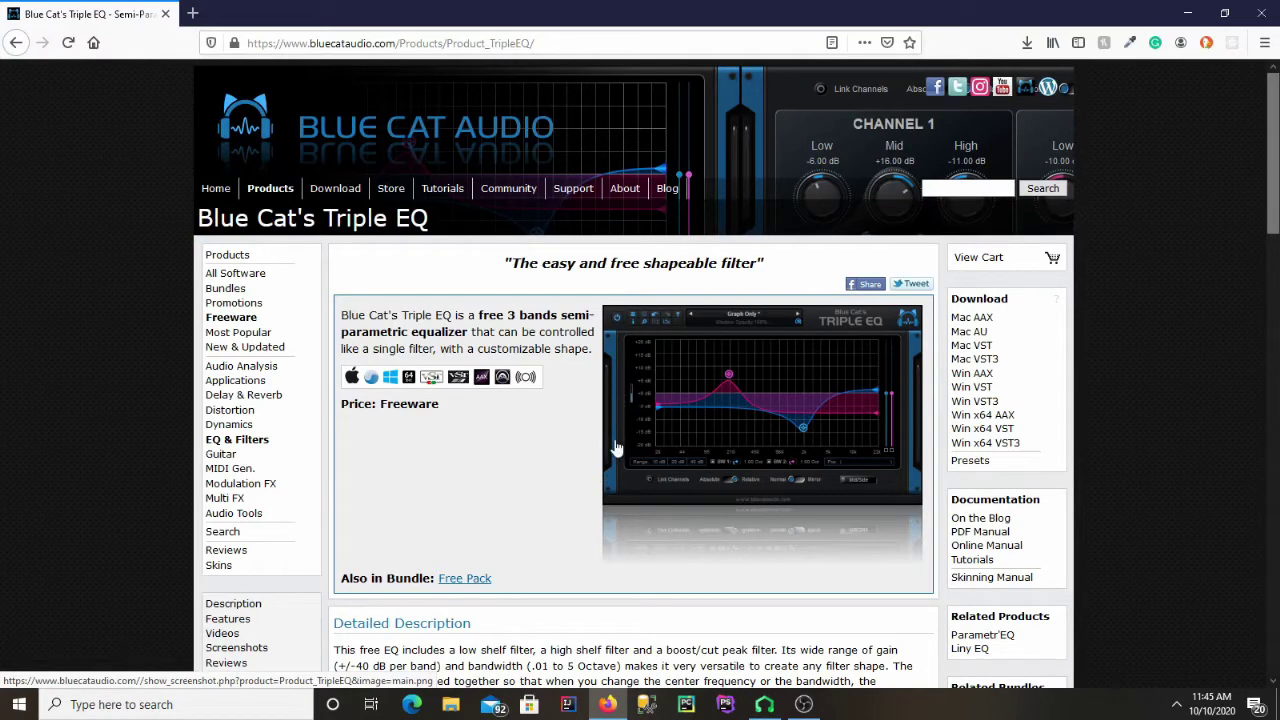
# Start the Win x64 VST download from the Blue Cat's Triple EQ product page.
pyautogui.click(552, 43)
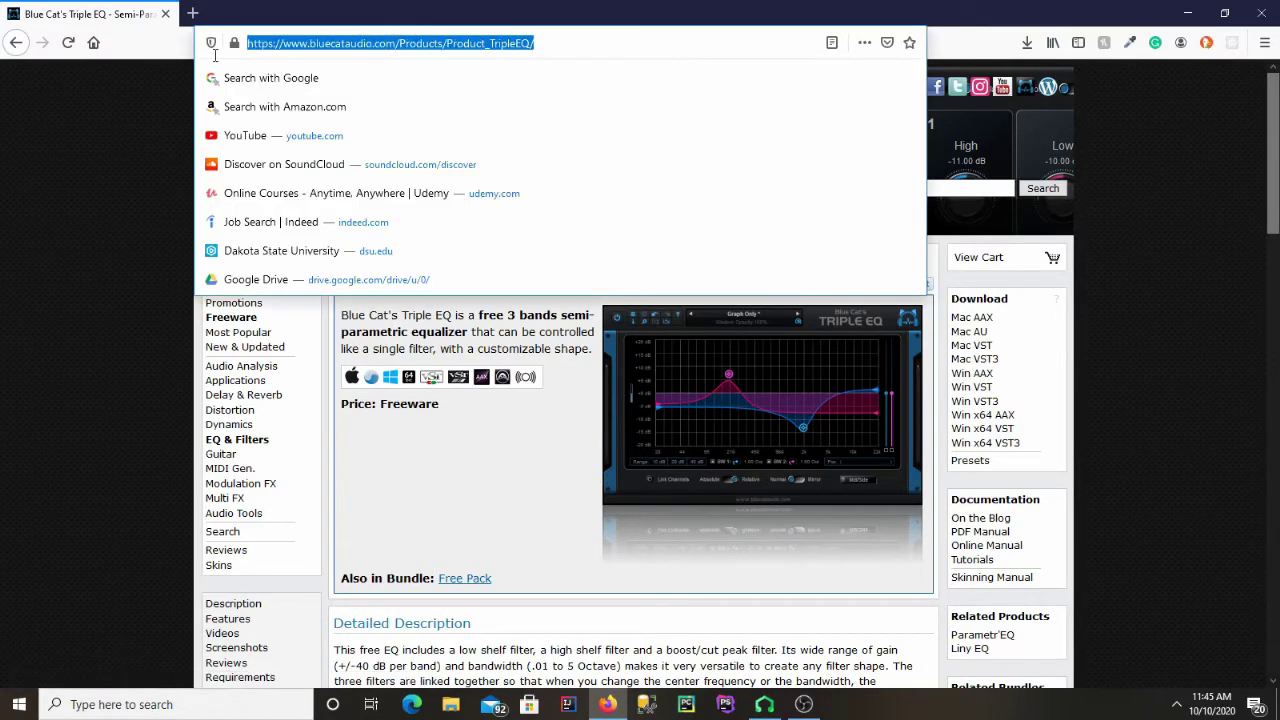
pyautogui.click(476, 455)
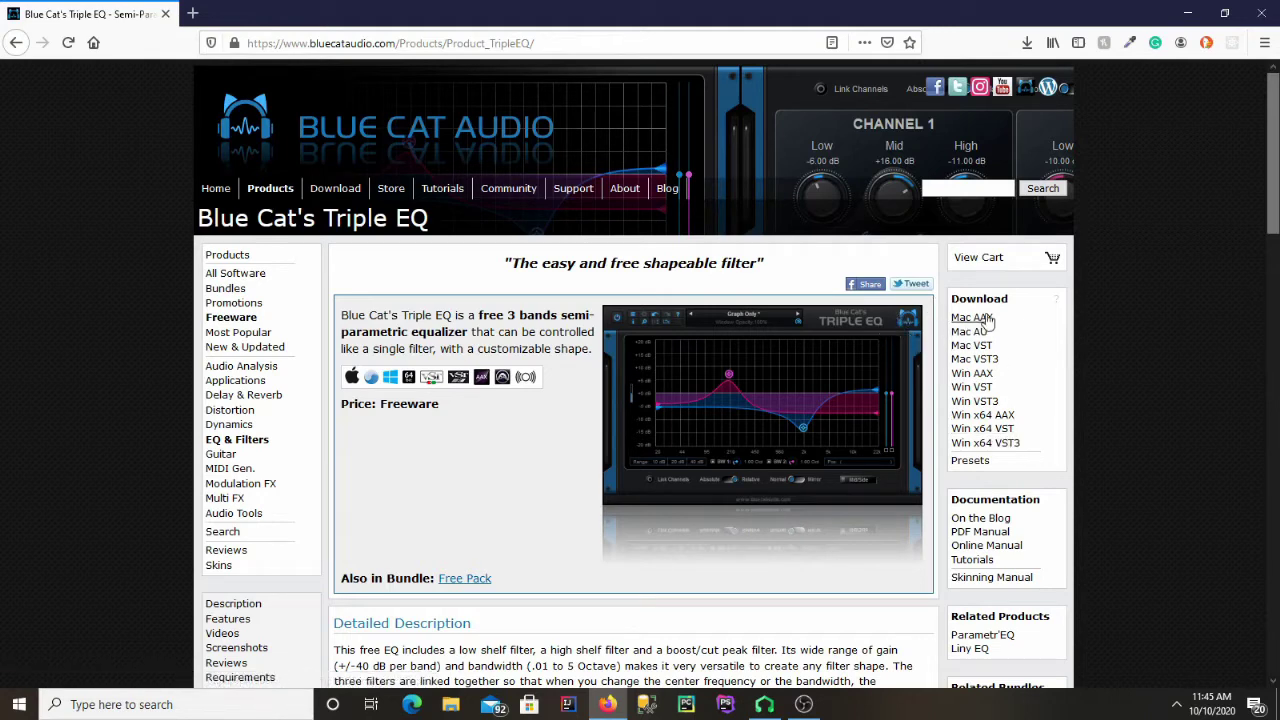
pyautogui.click(983, 429)
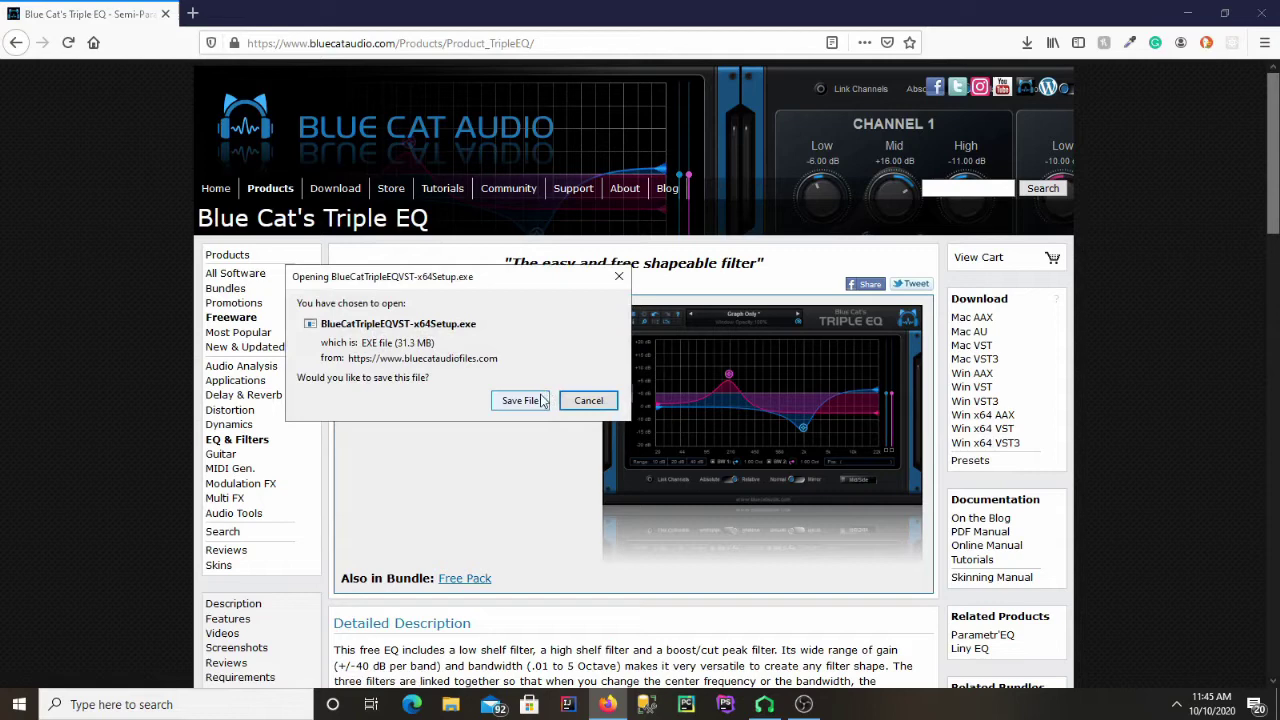
# Save BlueCatTripleEQVST-x64Setup.exe, run it from Downloads, and pass the welcome page.
pyautogui.click(520, 400)
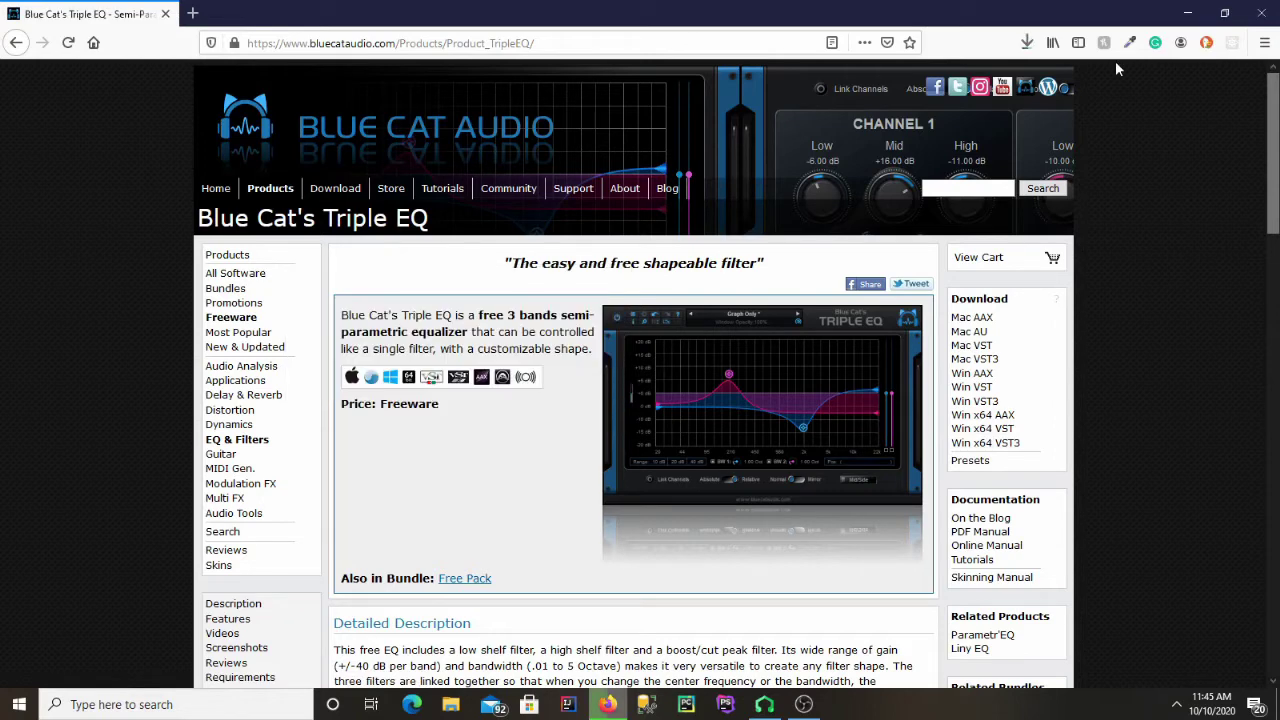
pyautogui.click(1030, 40)
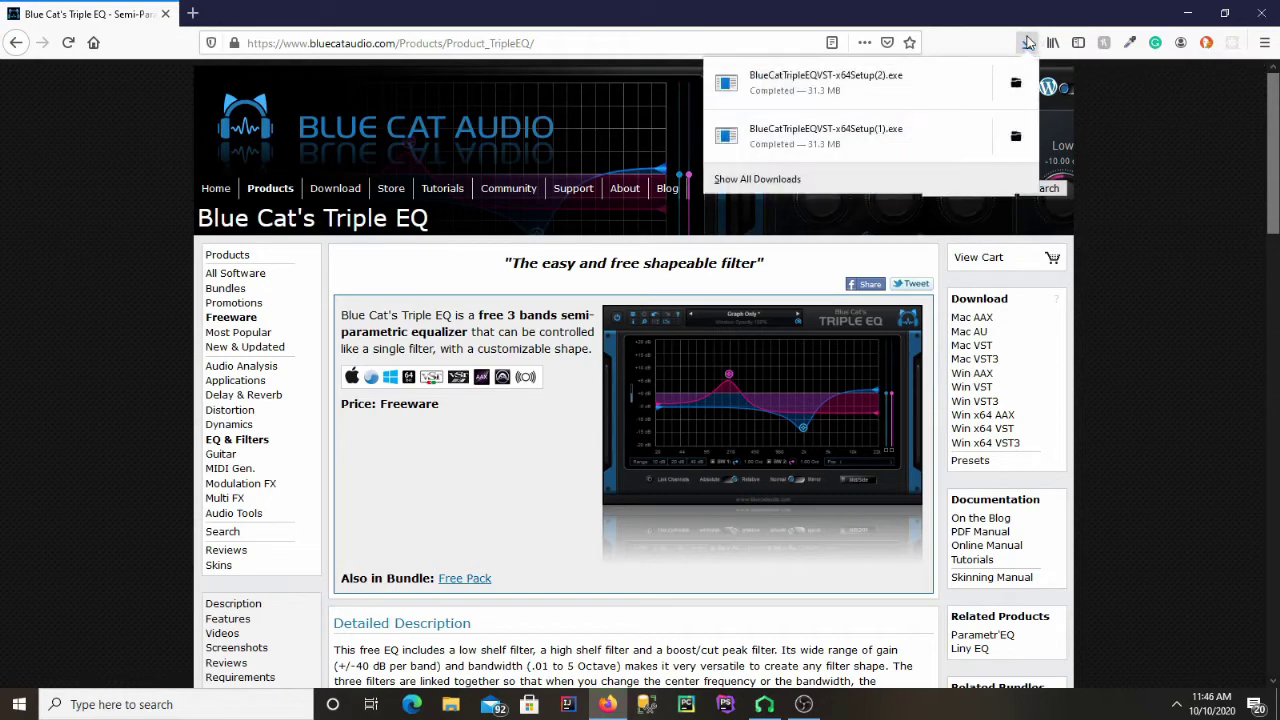
pyautogui.click(860, 85)
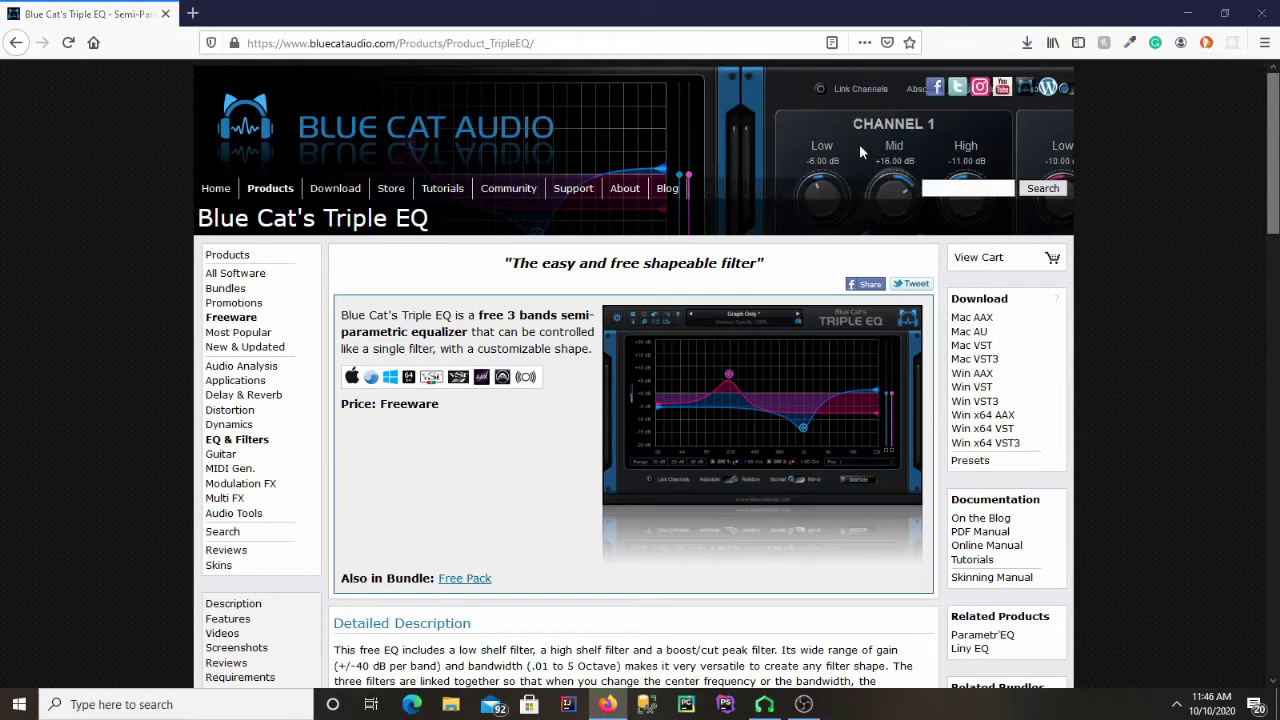
pyautogui.click(729, 482)
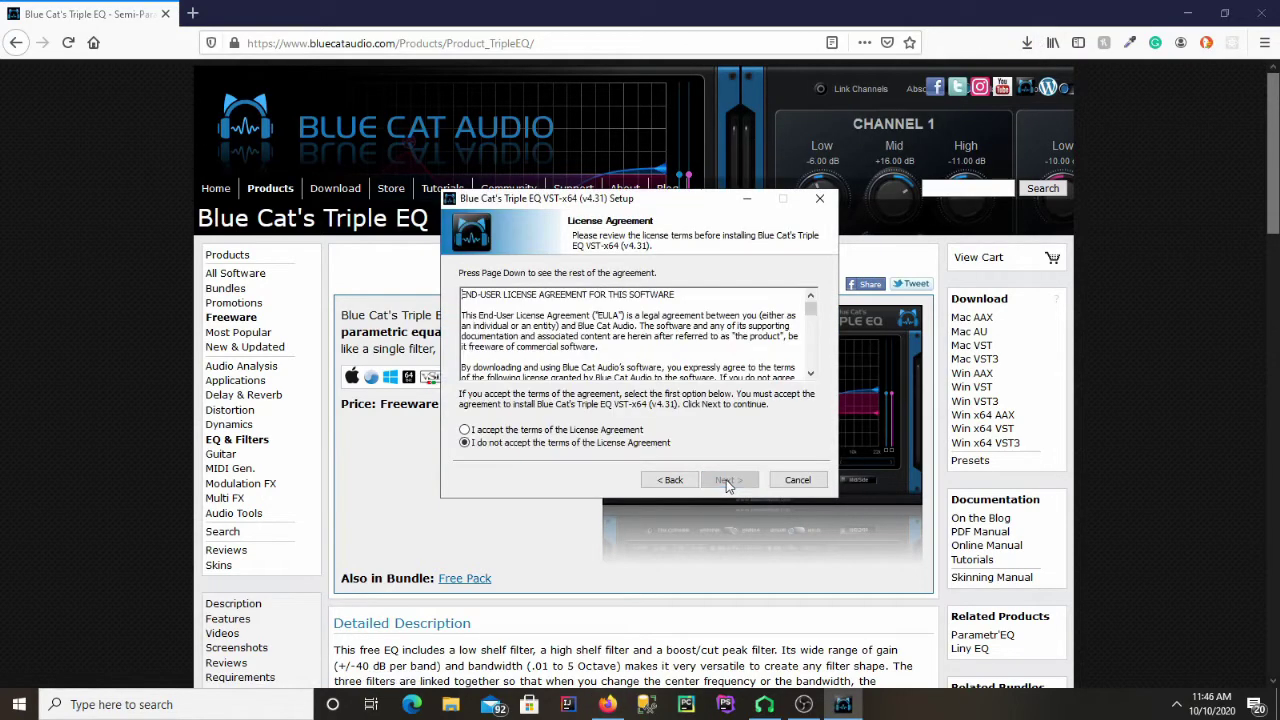
# Accept the Triple EQ license, advance to the install location step, and return to LMMS.
pyautogui.click(604, 430)
pyautogui.click(721, 481)
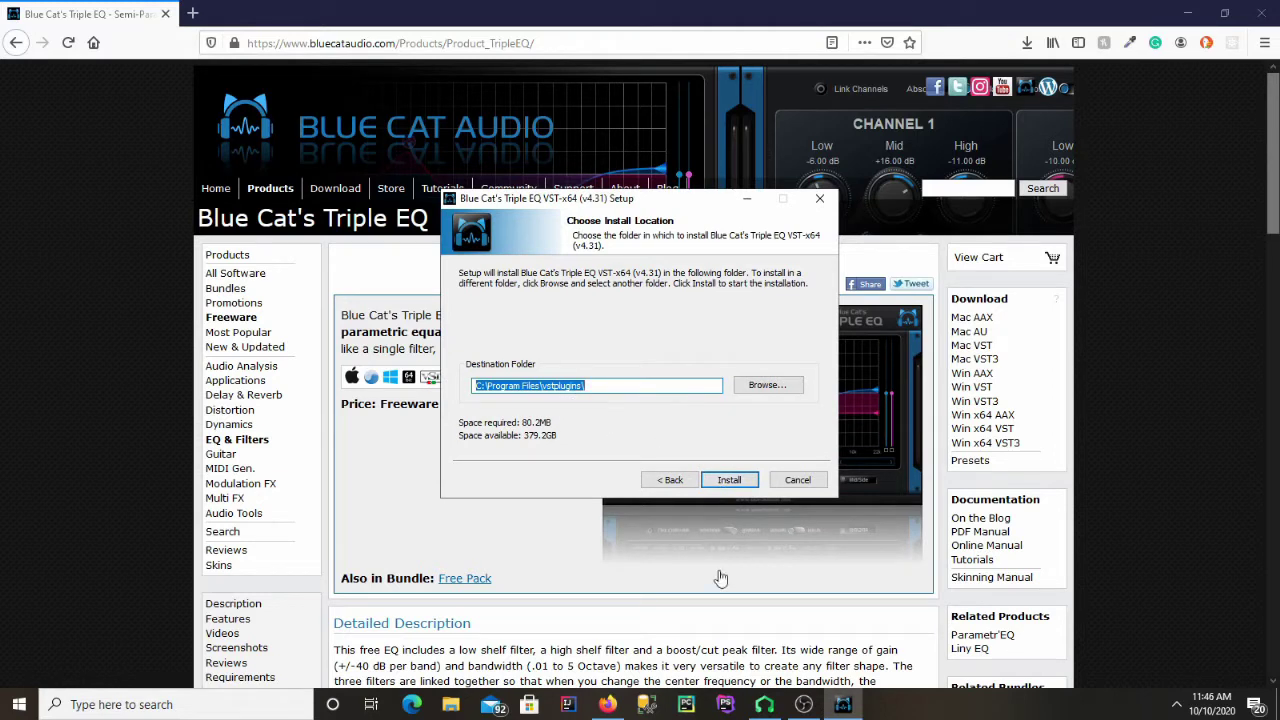
pyautogui.click(764, 704)
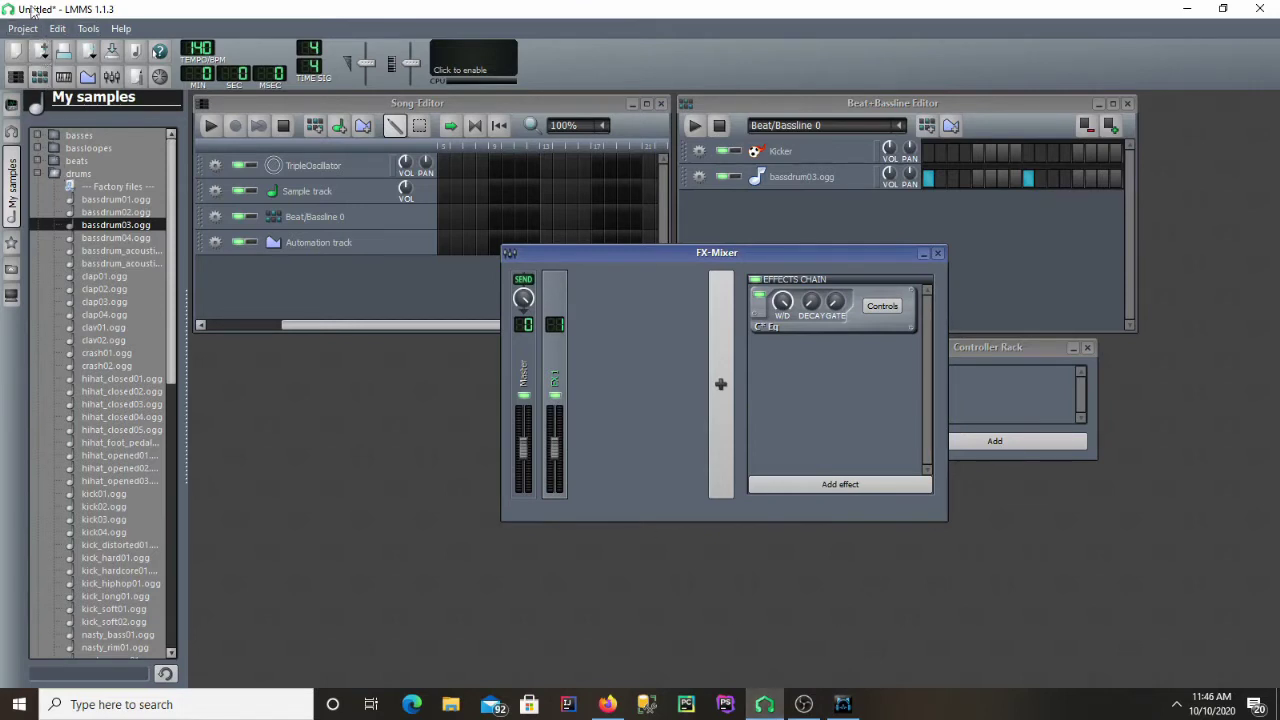
pyautogui.click(57, 28)
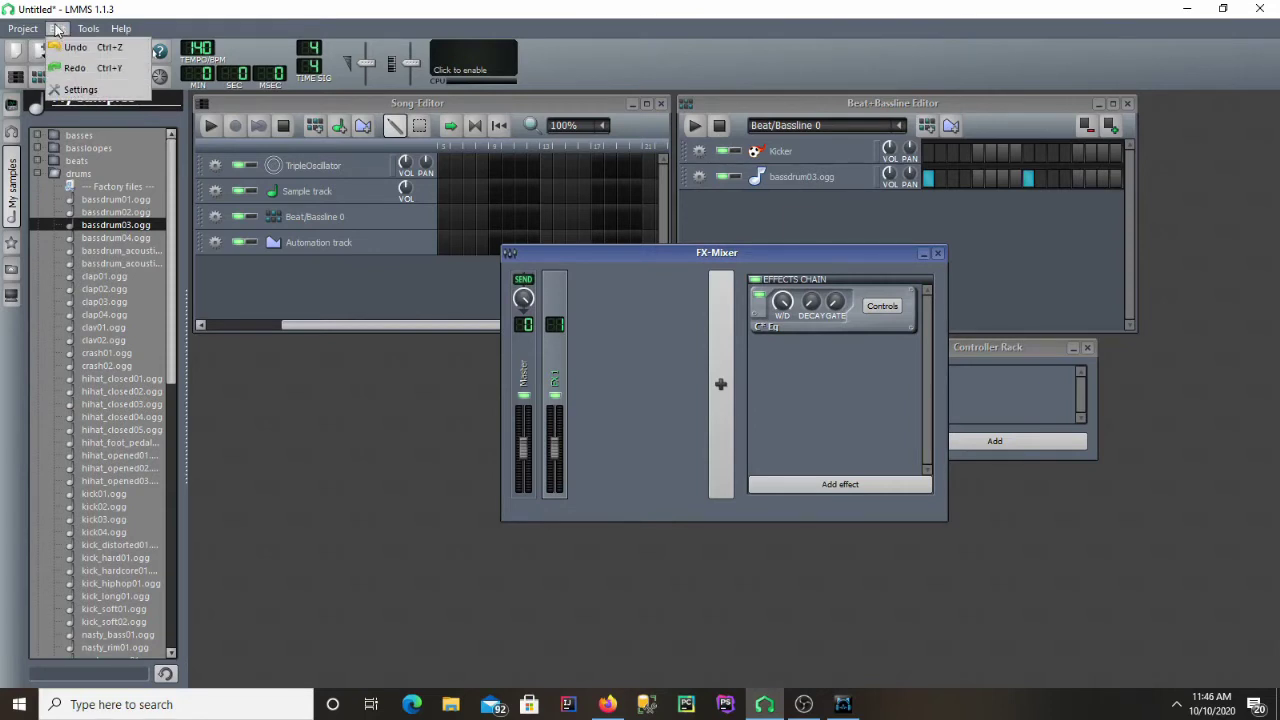
pyautogui.click(80, 89)
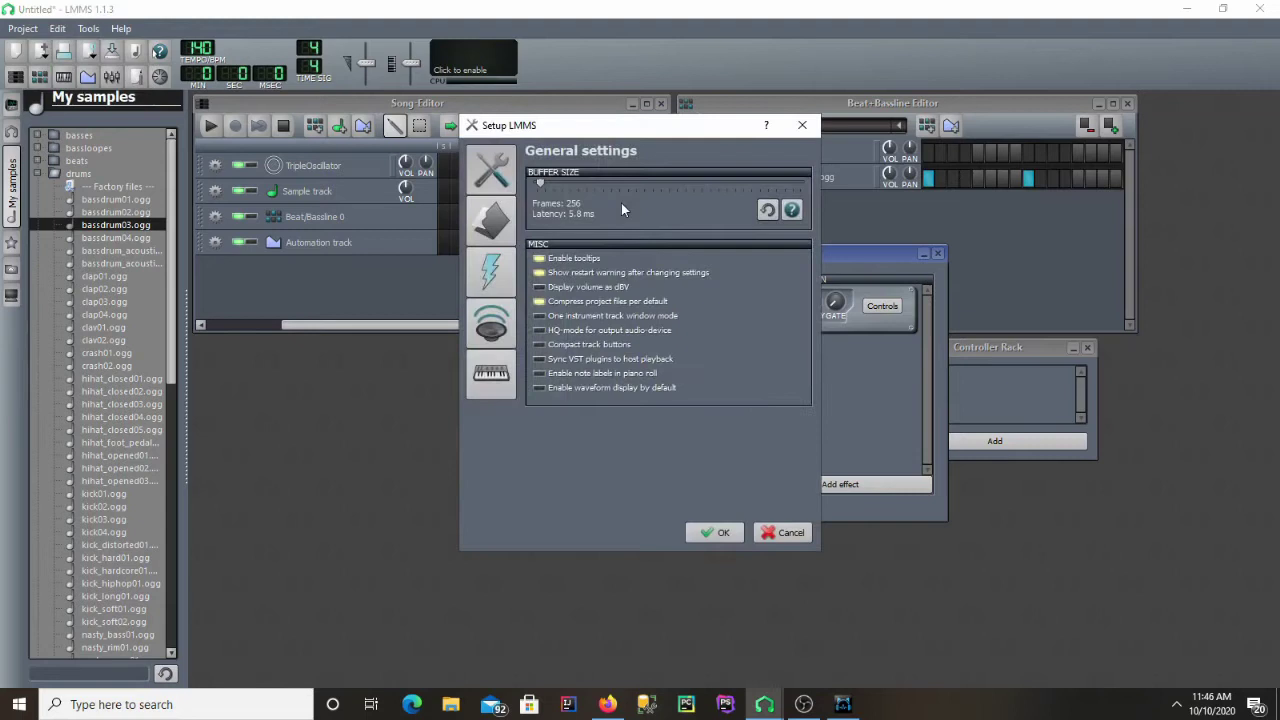
pyautogui.click(505, 228)
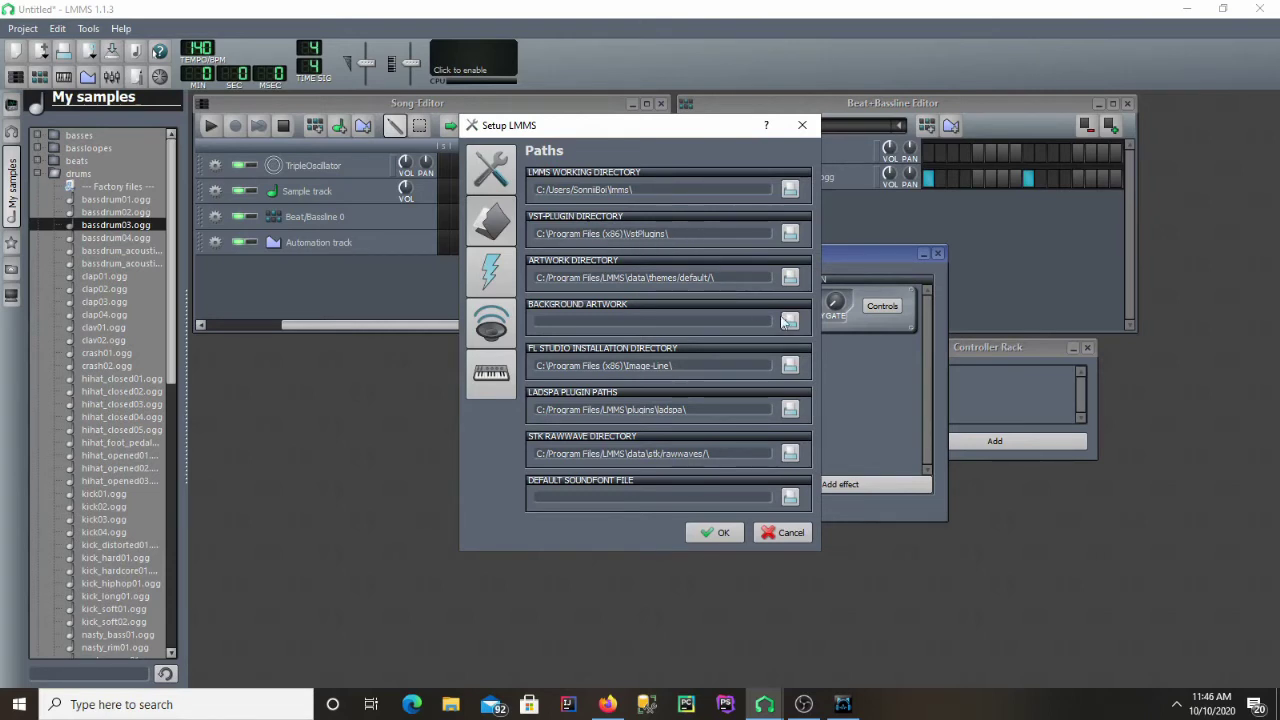
pyautogui.click(802, 125)
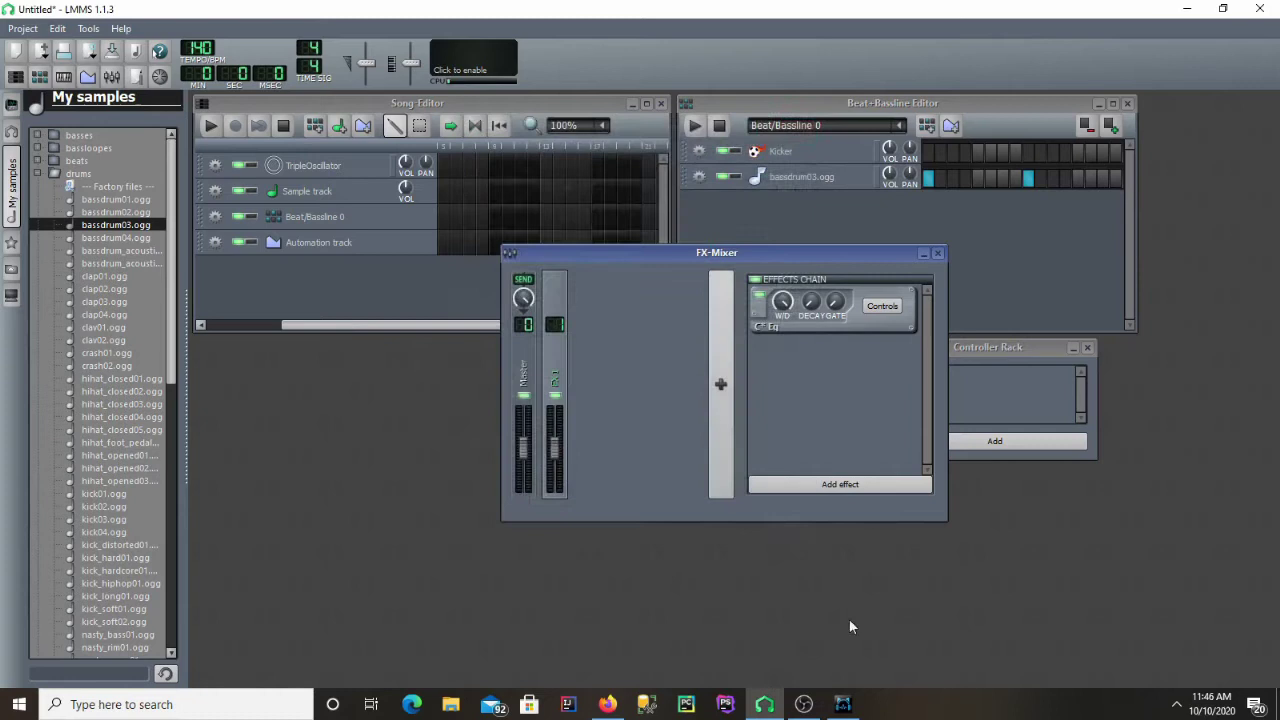
# Browse through This PC > Windows (C:) > Program Files (x86) and choose VstPlugins as the Triple EQ destination.
pyautogui.click(835, 710)
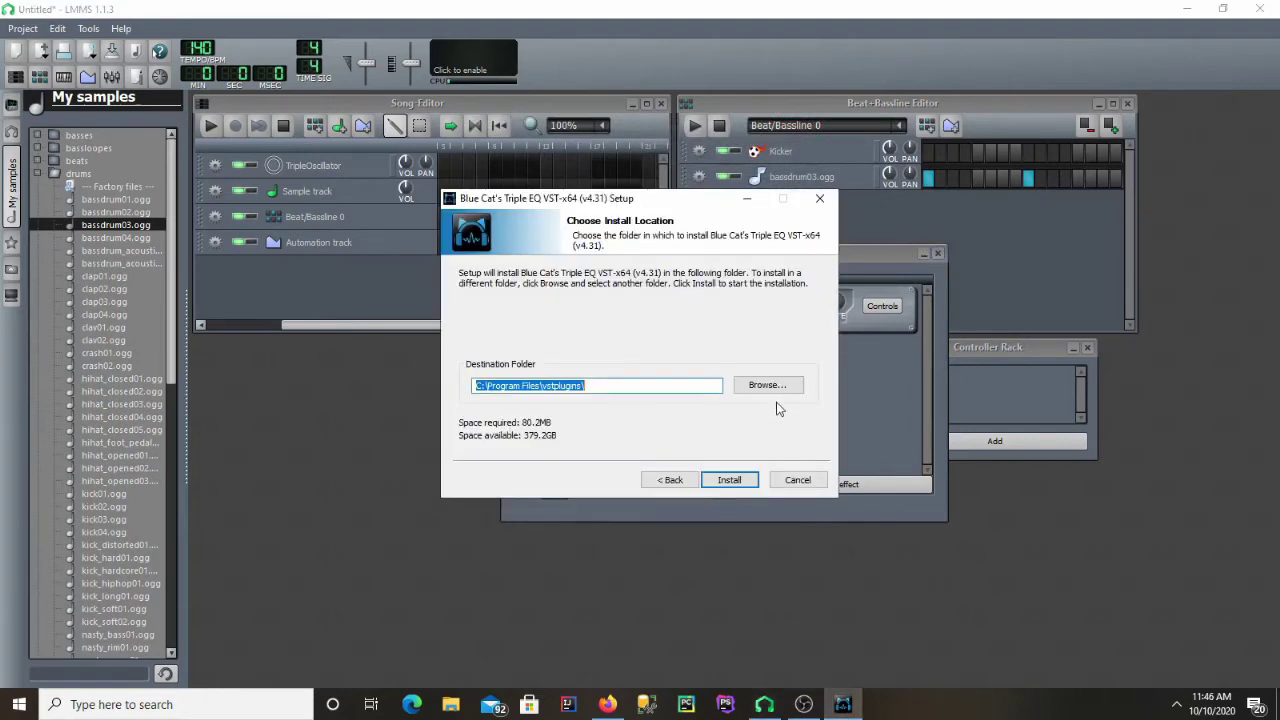
pyautogui.click(768, 387)
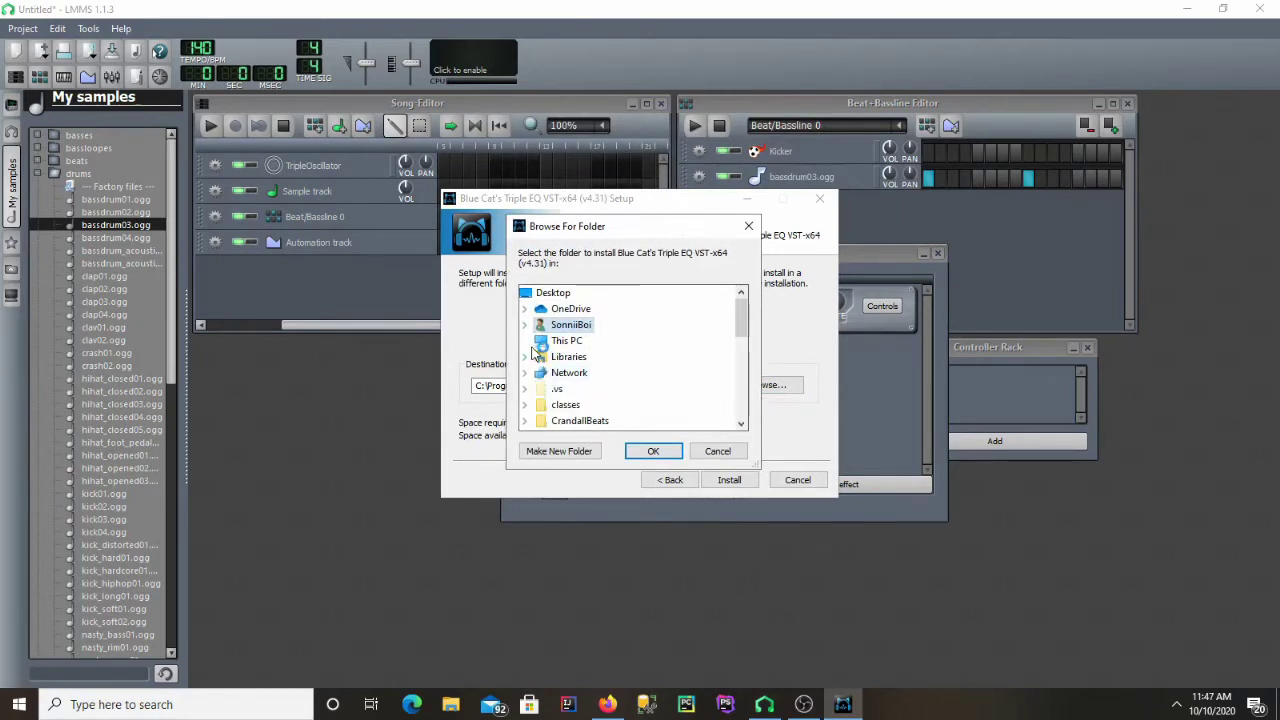
pyautogui.click(525, 341)
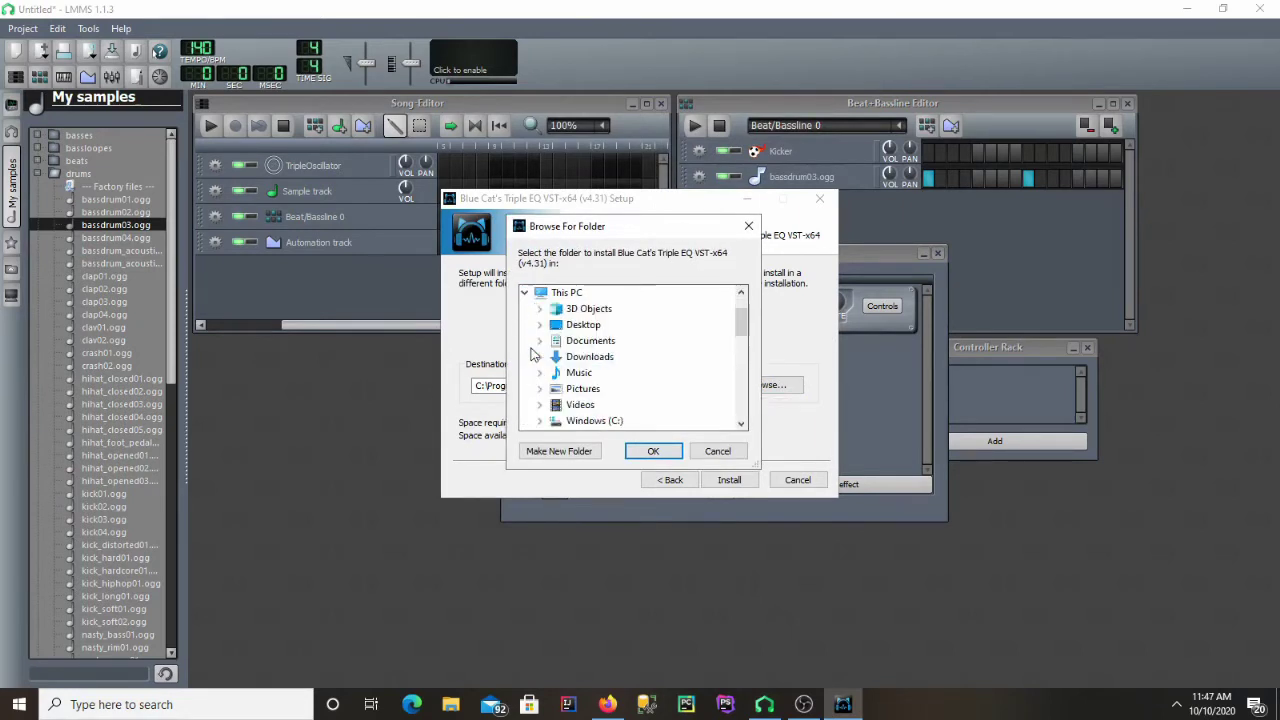
pyautogui.click(594, 420)
pyautogui.scroll(-2, 674, 371)
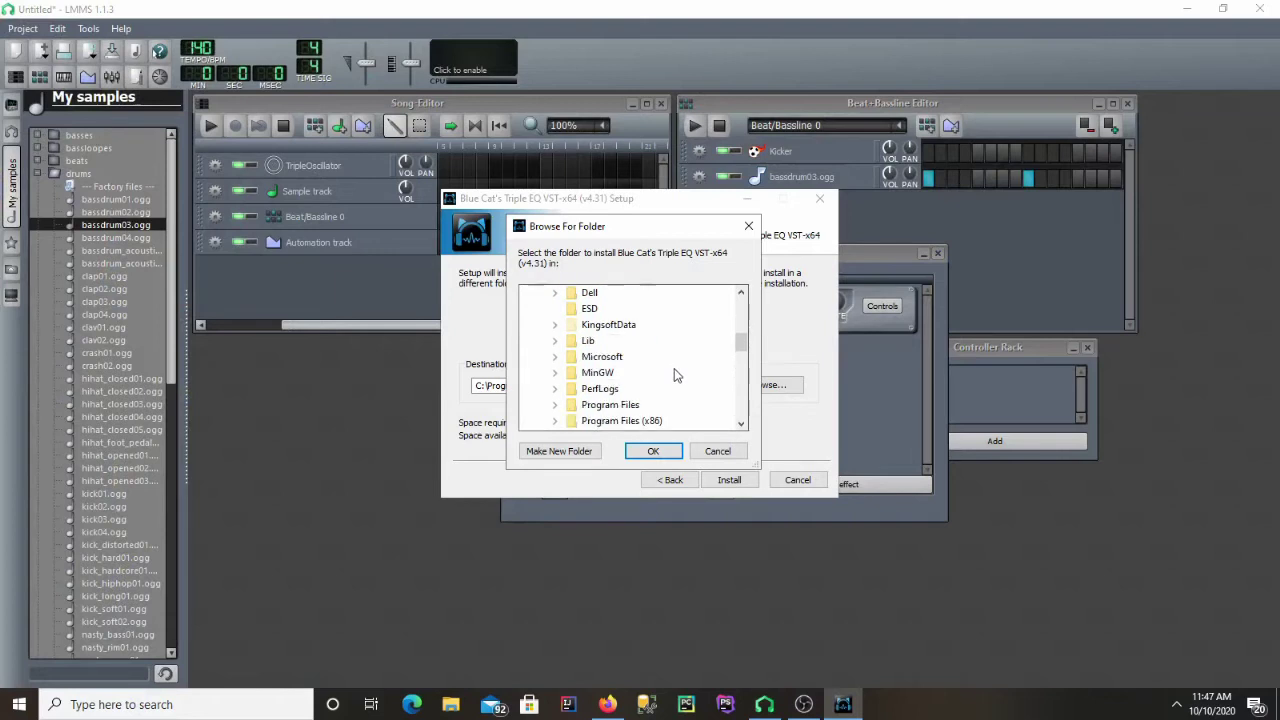
pyautogui.click(628, 420)
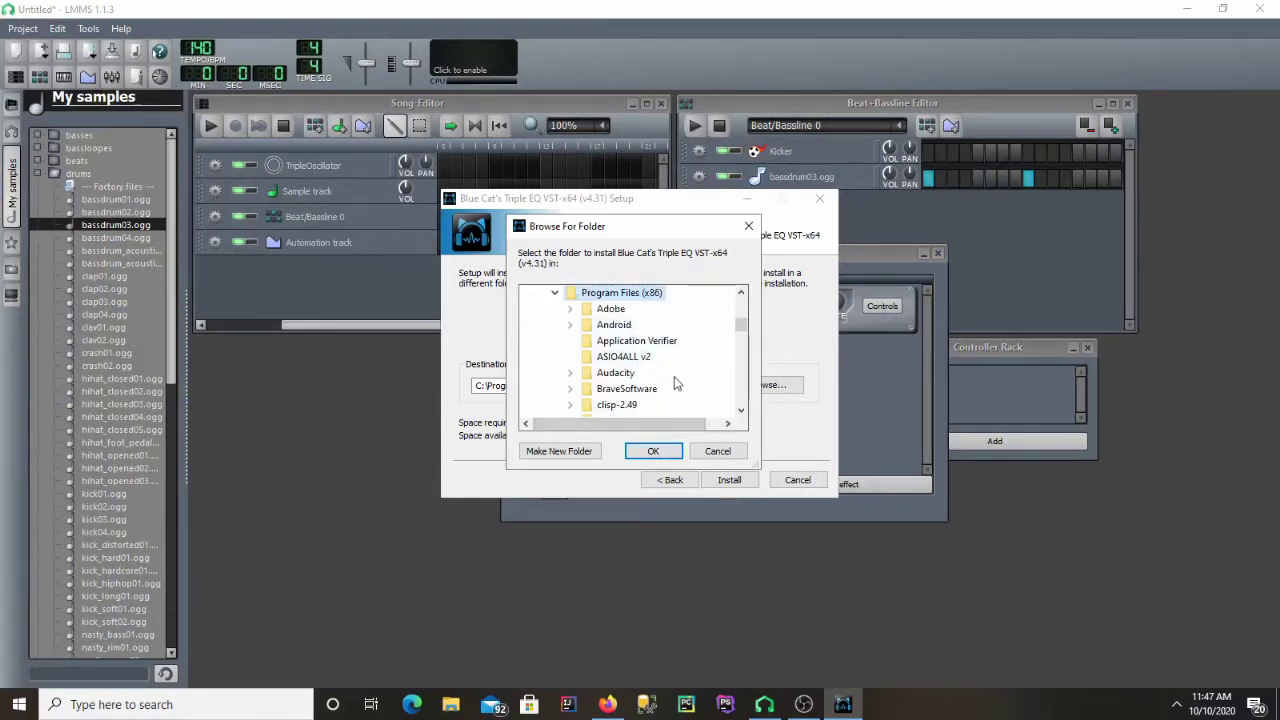
pyautogui.scroll(-2, 674, 376)
pyautogui.scroll(-5, 674, 381)
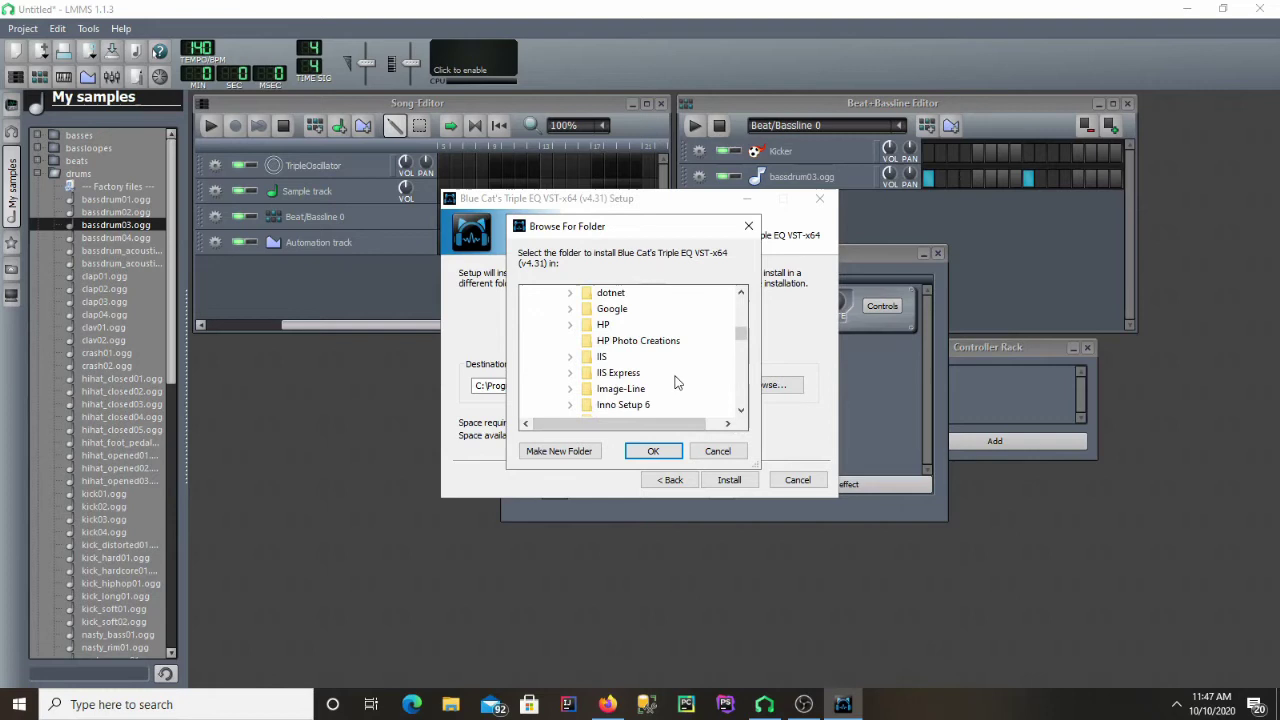
pyautogui.scroll(-5, 675, 380)
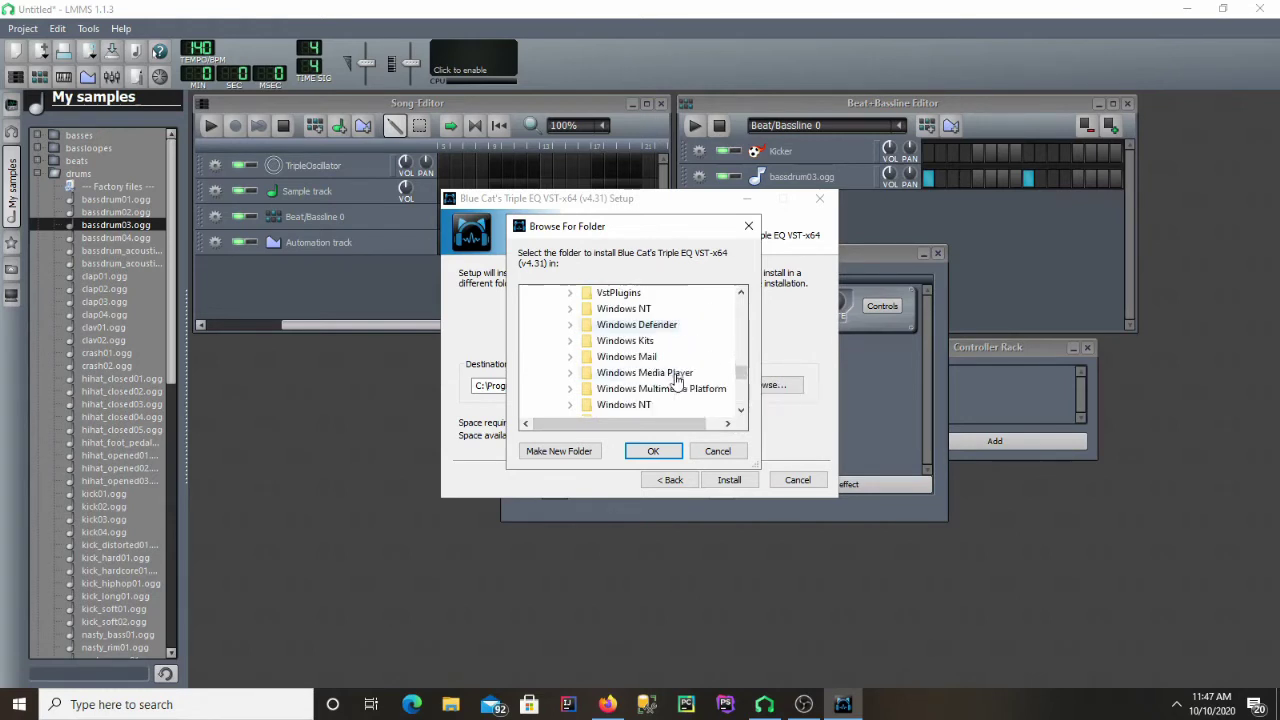
pyautogui.scroll(1, 676, 381)
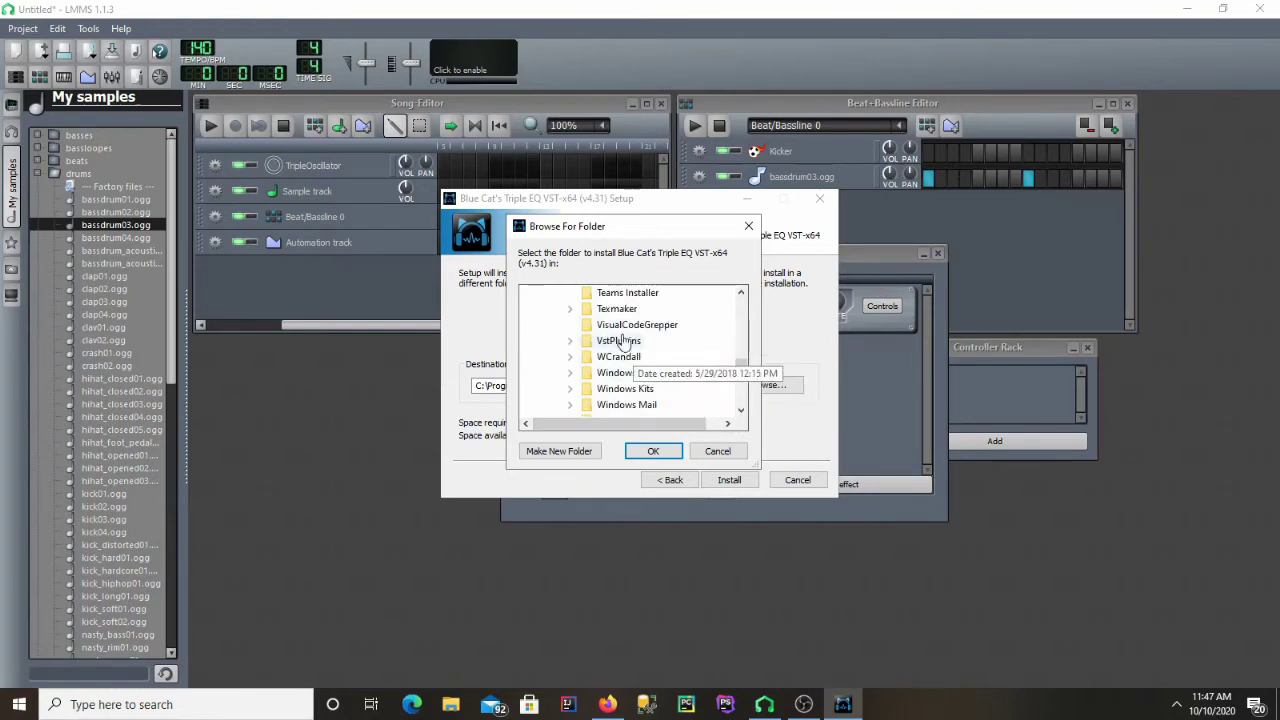
pyautogui.doubleClick(620, 340)
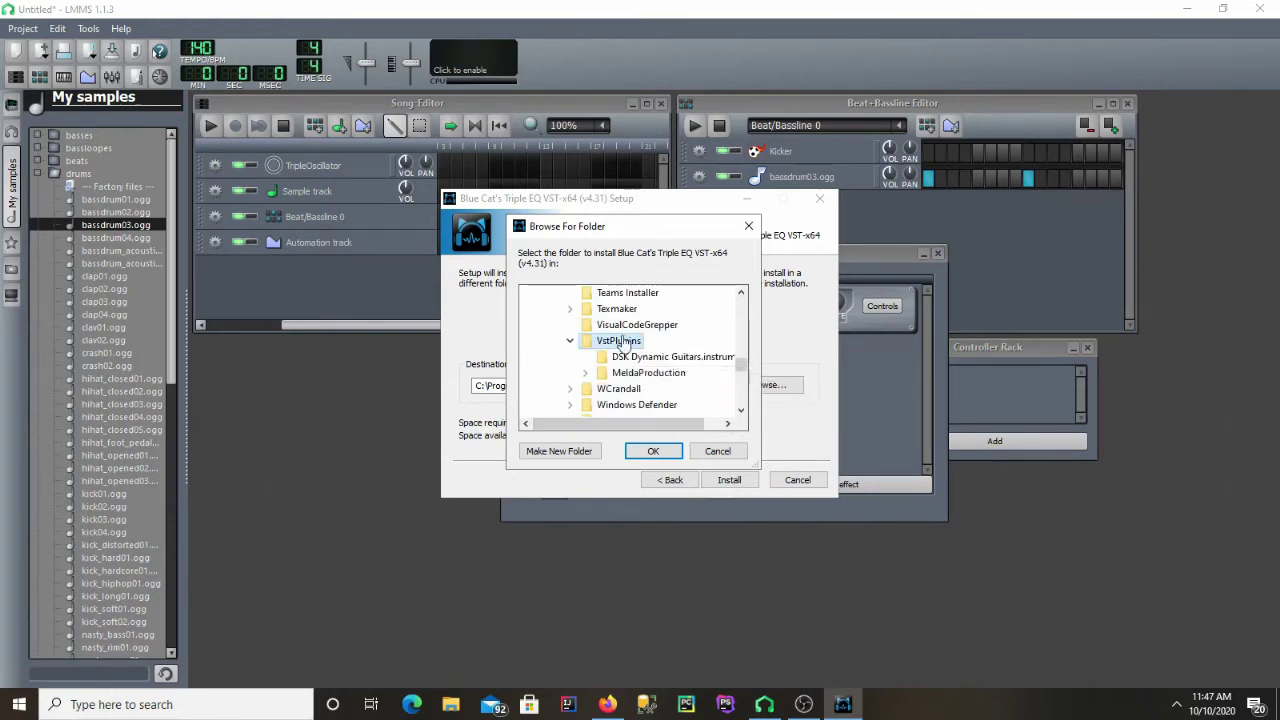
pyautogui.click(653, 451)
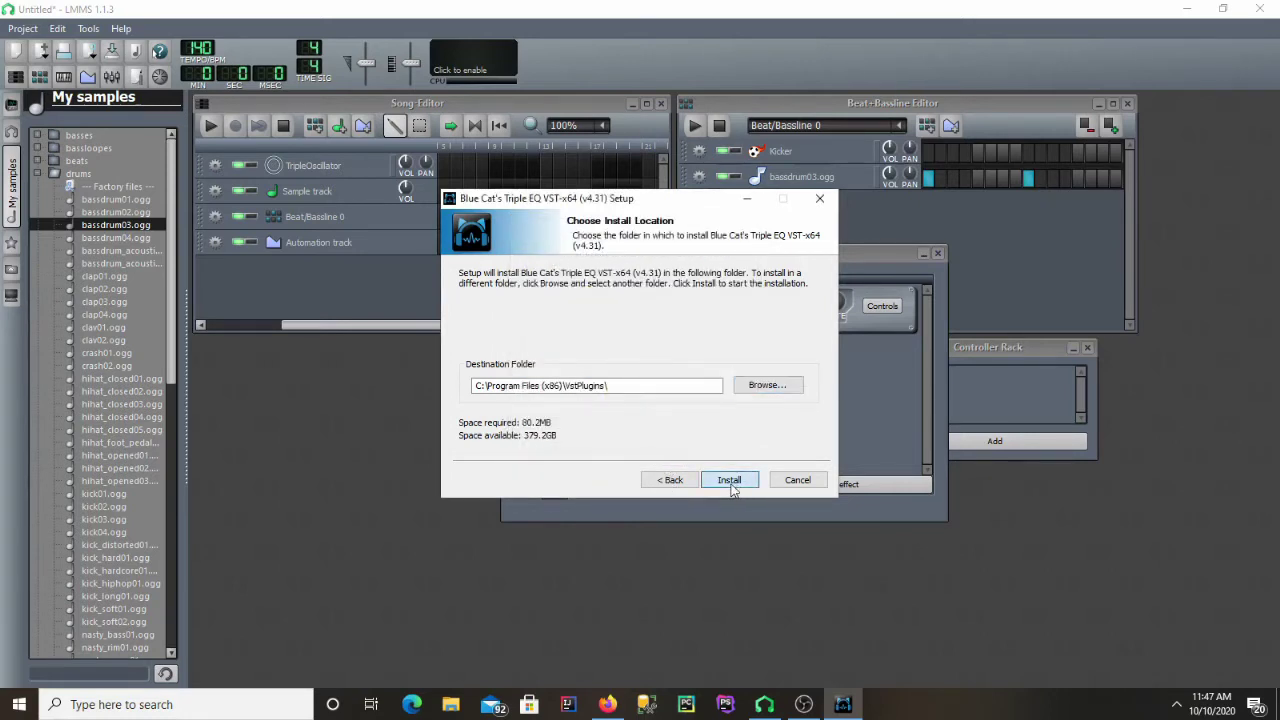
# Install Blue Cat's Triple EQ VST-x64 v4.31 and finish the setup wizard.
pyautogui.click(732, 483)
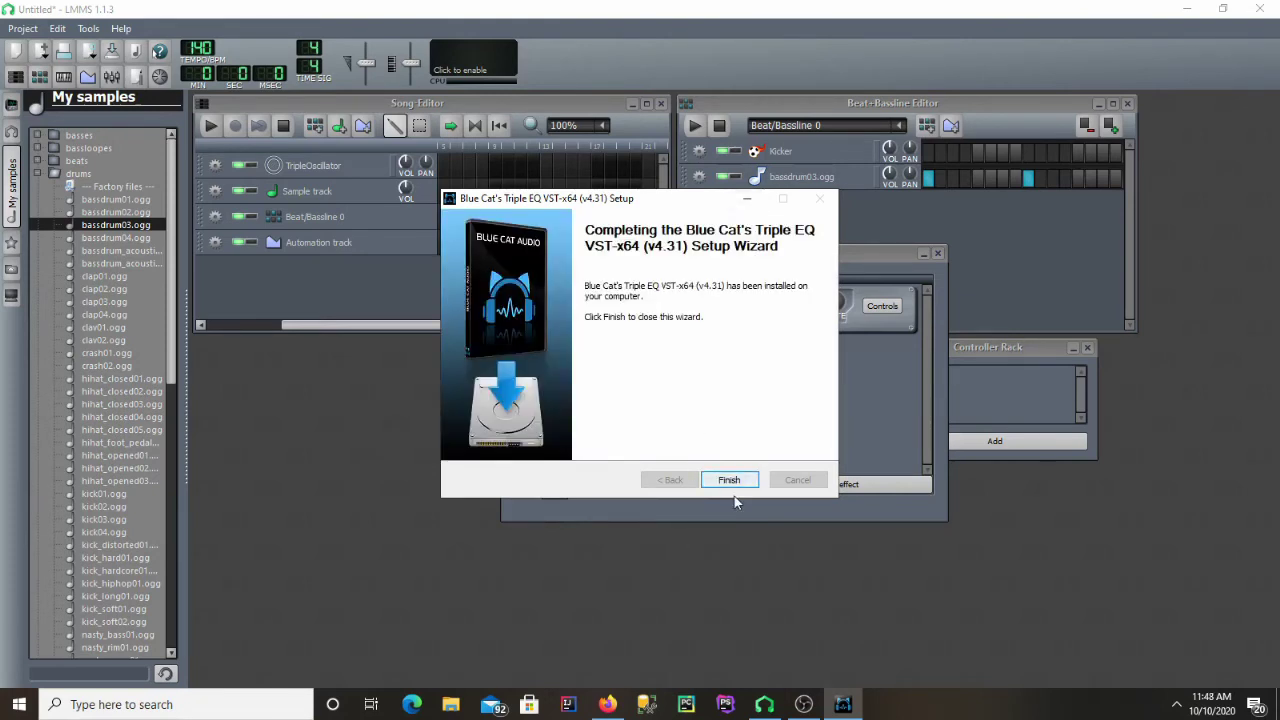
pyautogui.click(727, 481)
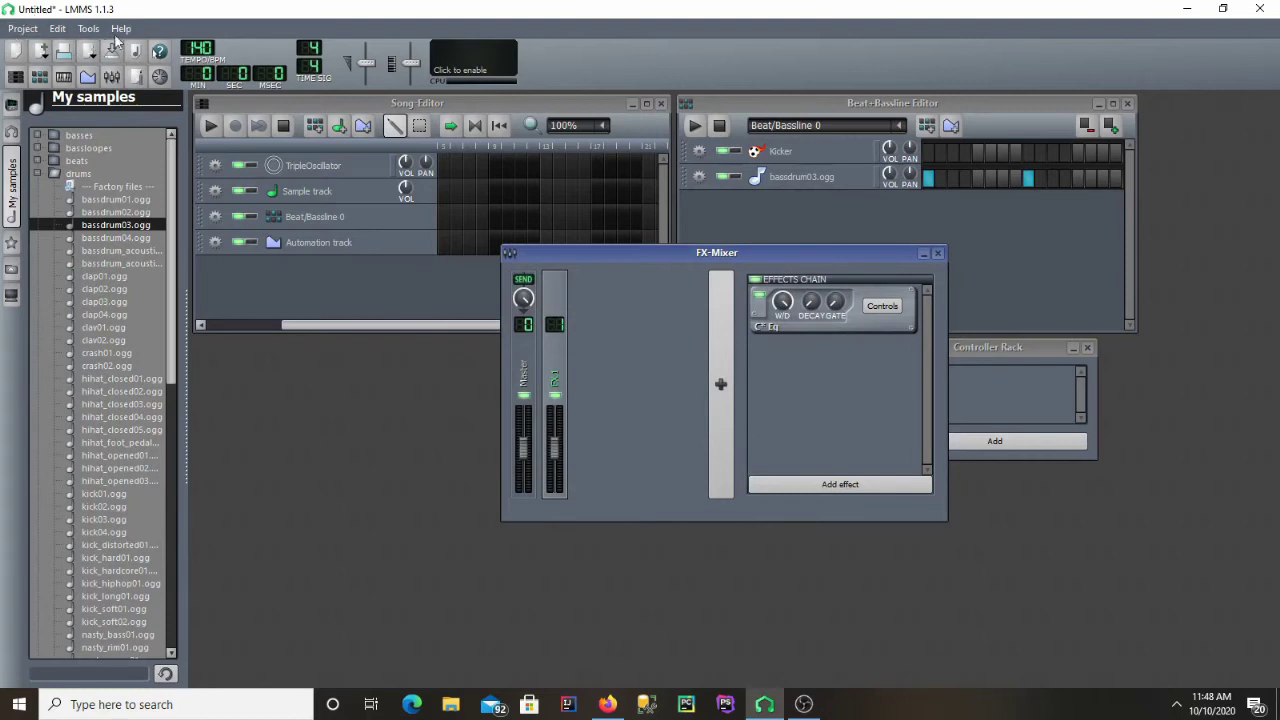
# Open Edit > Settings, check the Paths page, and go back to General settings.
pyautogui.click(58, 28)
pyautogui.click(80, 89)
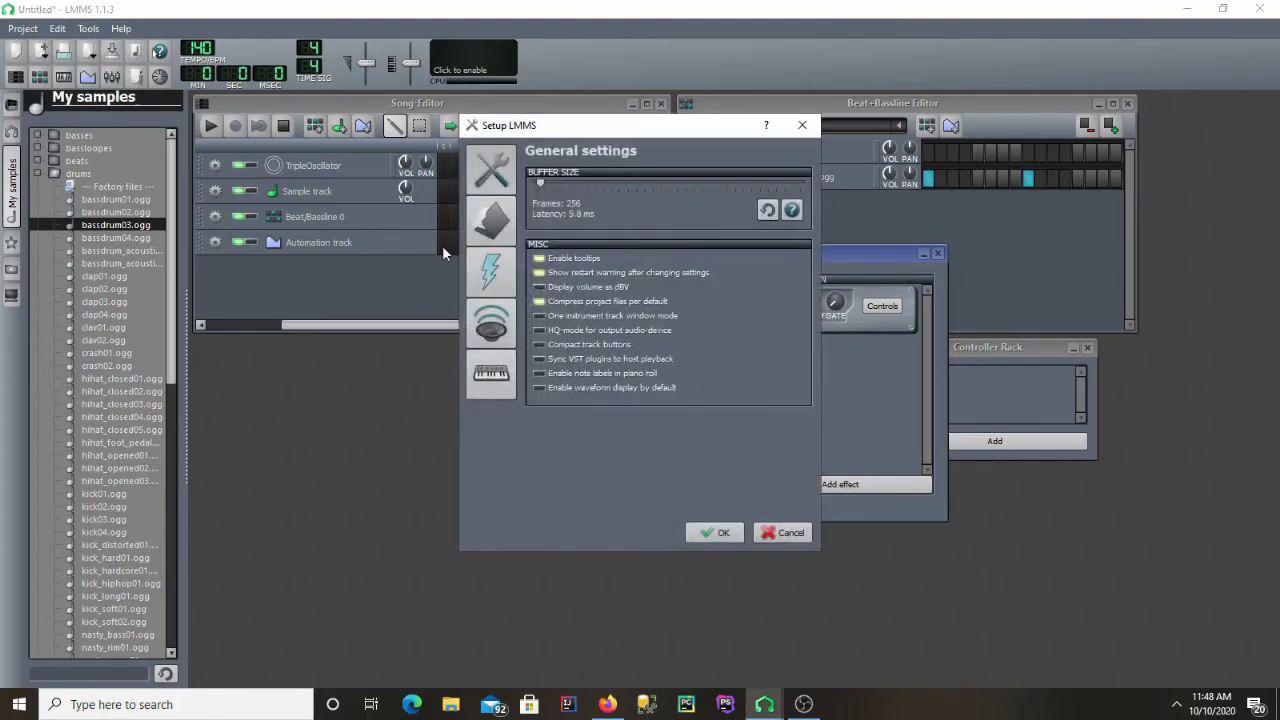
pyautogui.click(491, 212)
pyautogui.click(492, 167)
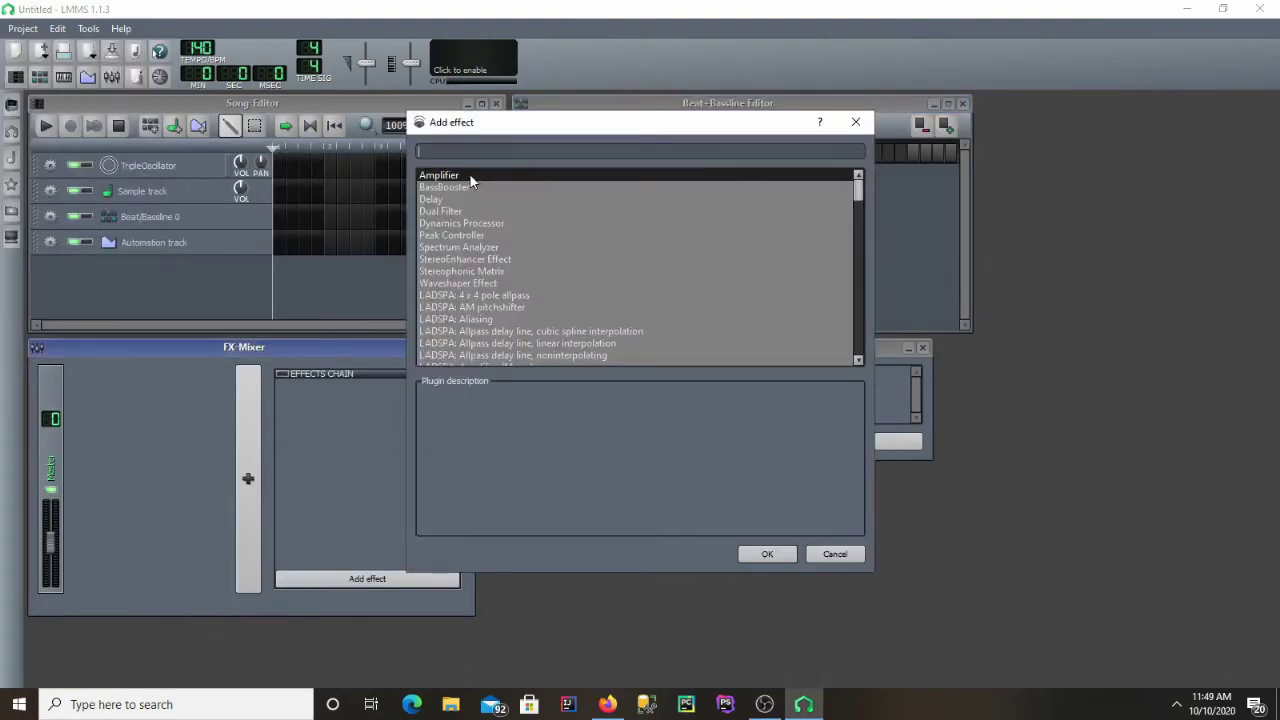
# Search 'eq' in Add effect and add VST: BC Triple EQ 4 VST(Stereo).
pyautogui.write('eq')
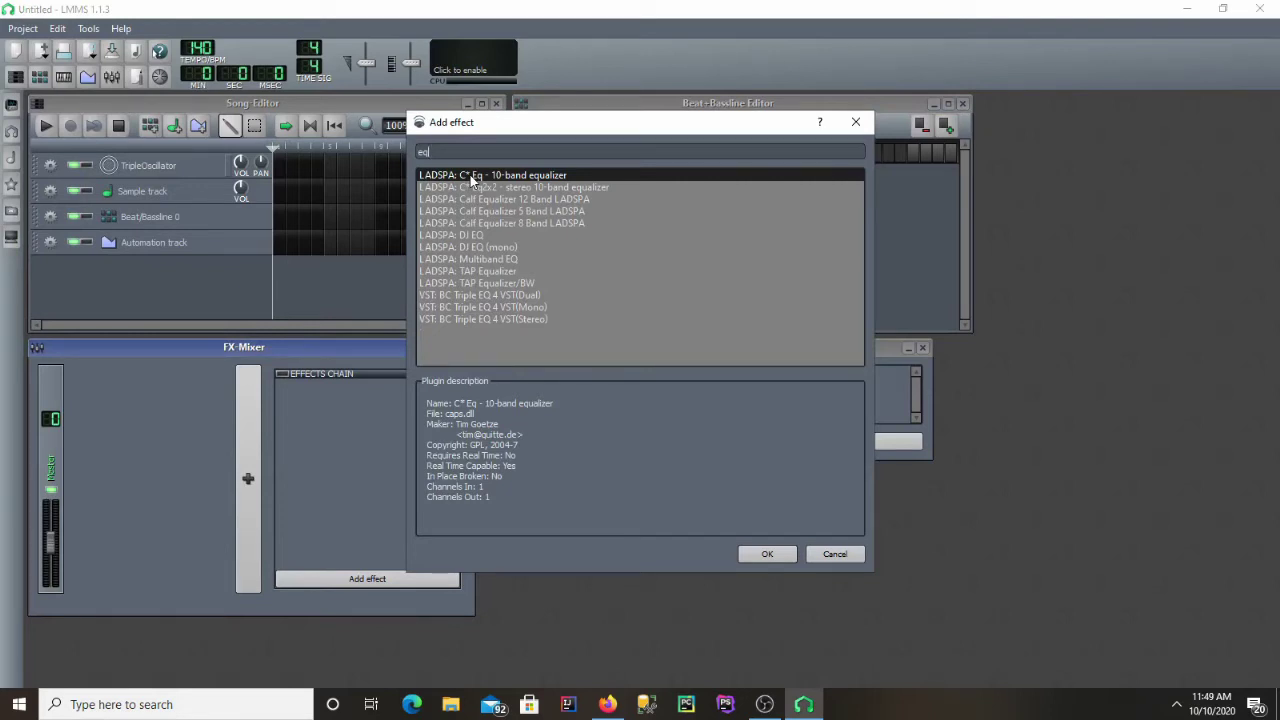
pyautogui.doubleClick(522, 317)
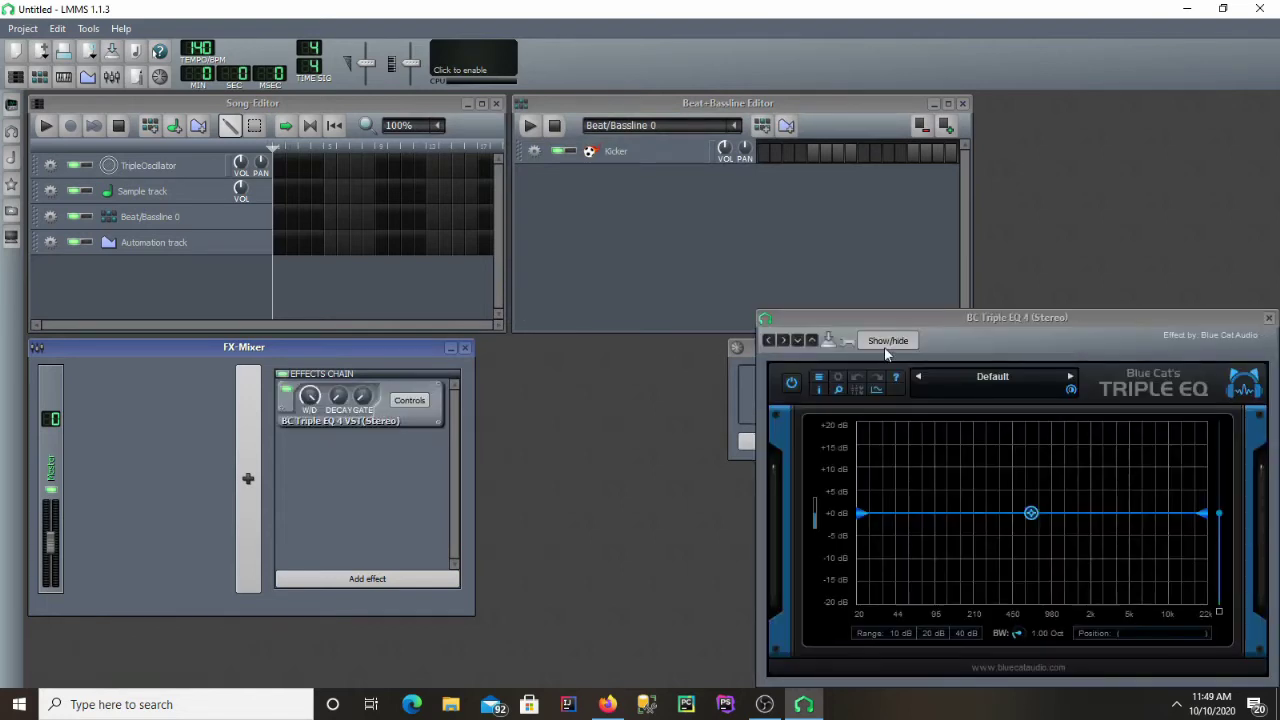
# Move the Triple EQ window, cut the lows to about -15 dB, and raise a +9.9 dB mid peak.
pyautogui.moveTo(899, 327); pyautogui.dragTo(666, 206)
pyautogui.moveTo(629, 392); pyautogui.dragTo(659, 391)
pyautogui.moveTo(801, 395); pyautogui.dragTo(842, 360)
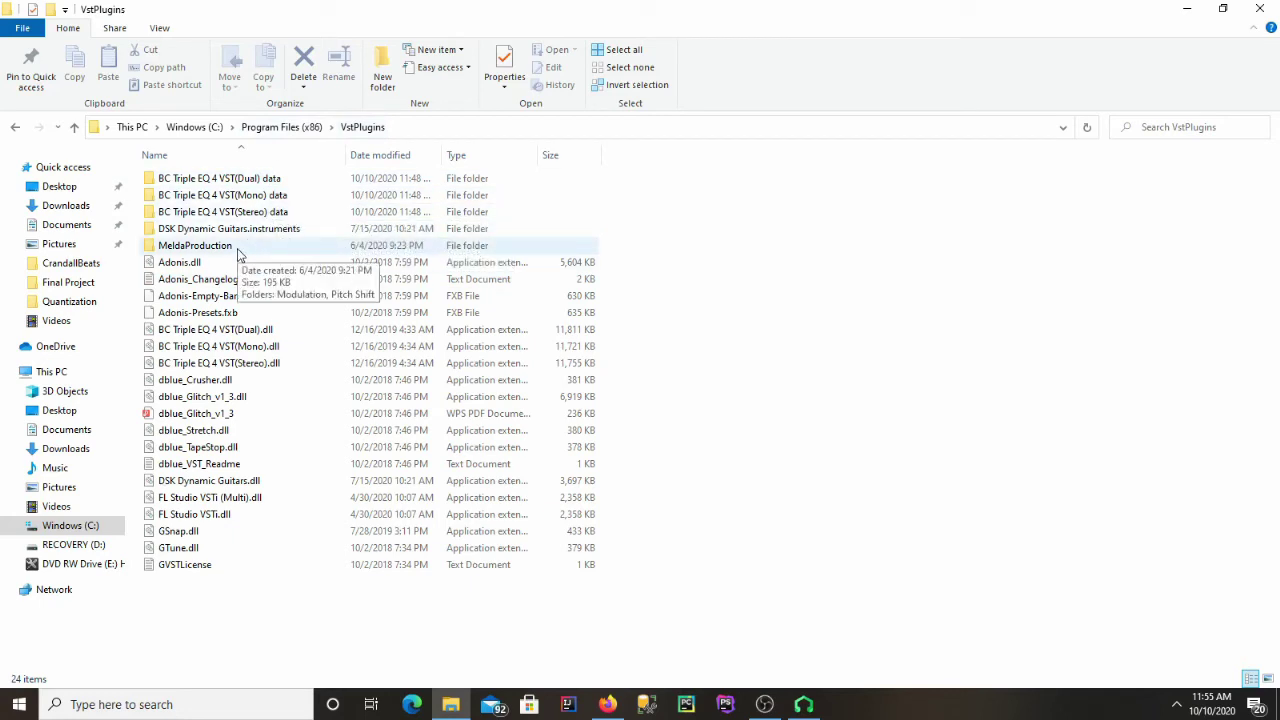
# Cut MAutoPitch.dll from the MeldaProduction > Pitch Shift folder.
pyautogui.doubleClick(238, 250)
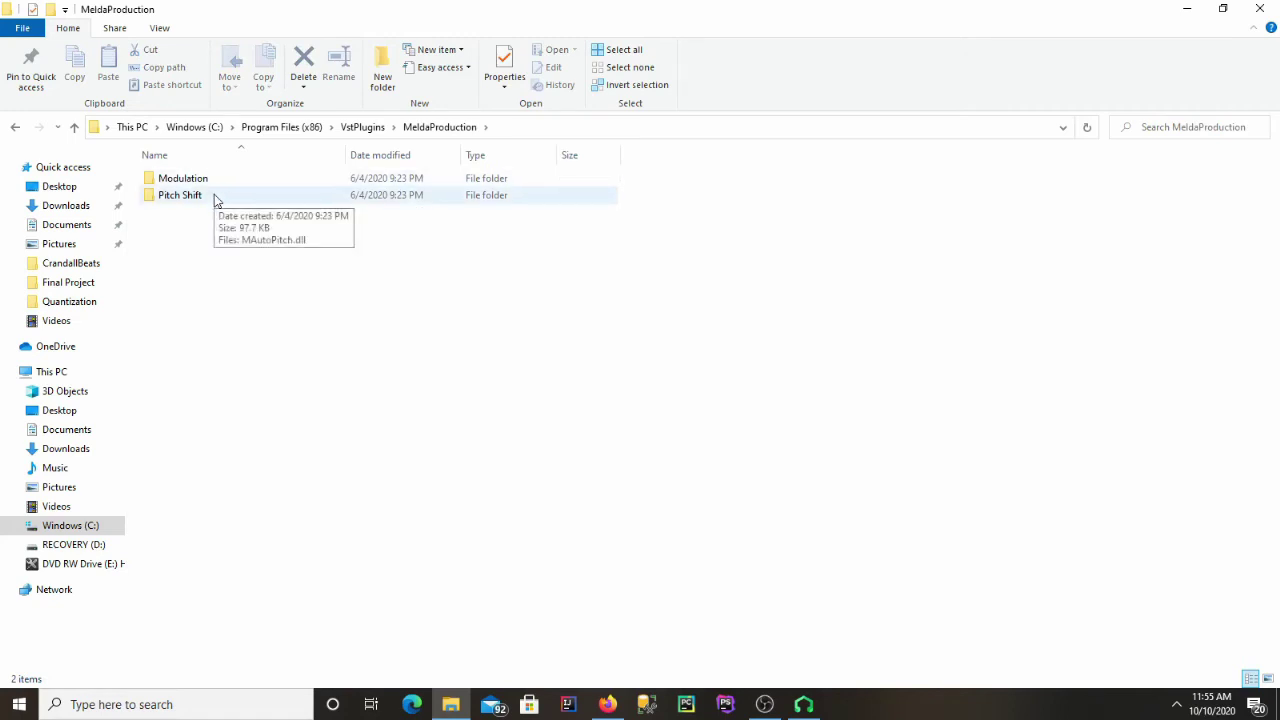
pyautogui.doubleClick(214, 194)
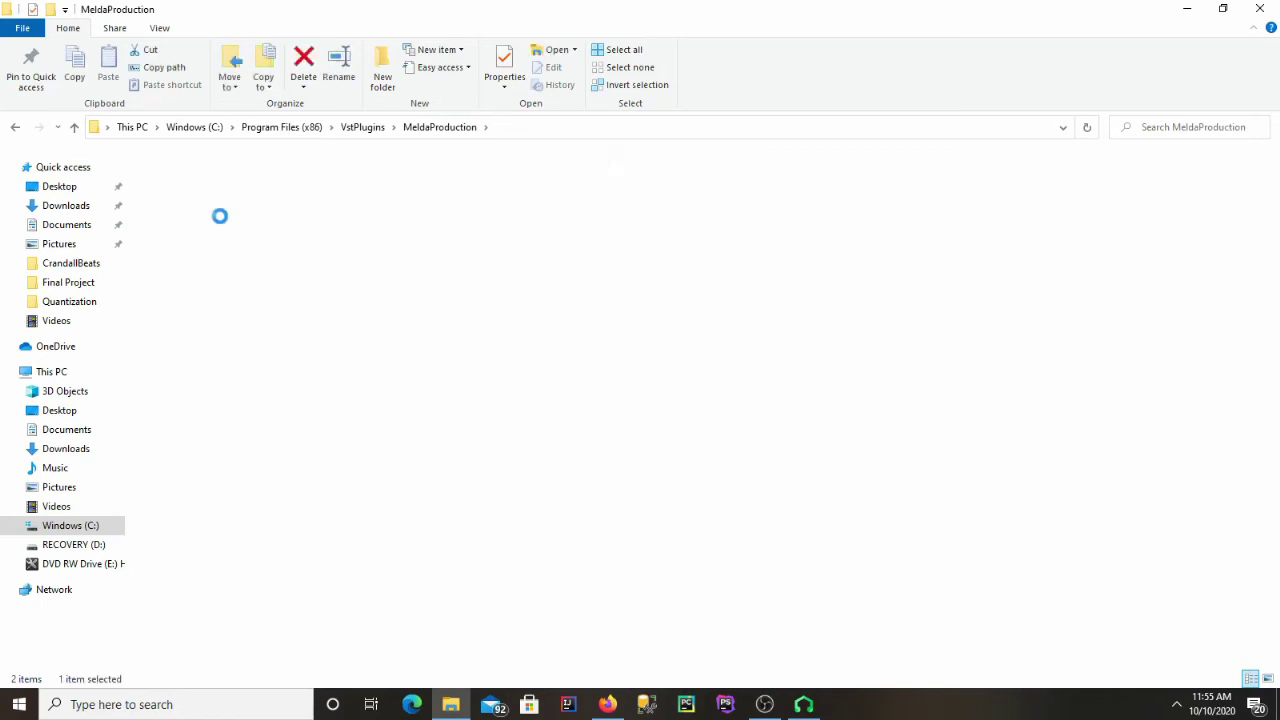
pyautogui.click(213, 181)
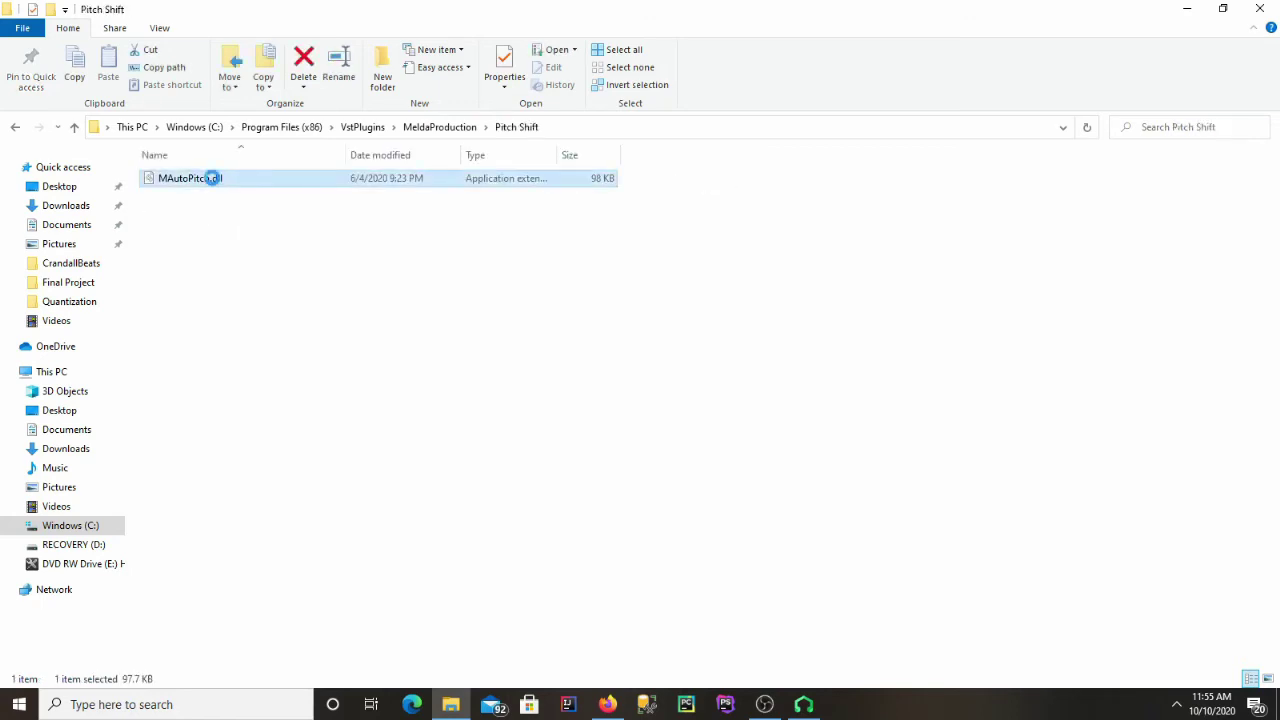
pyautogui.rightClick(213, 178)
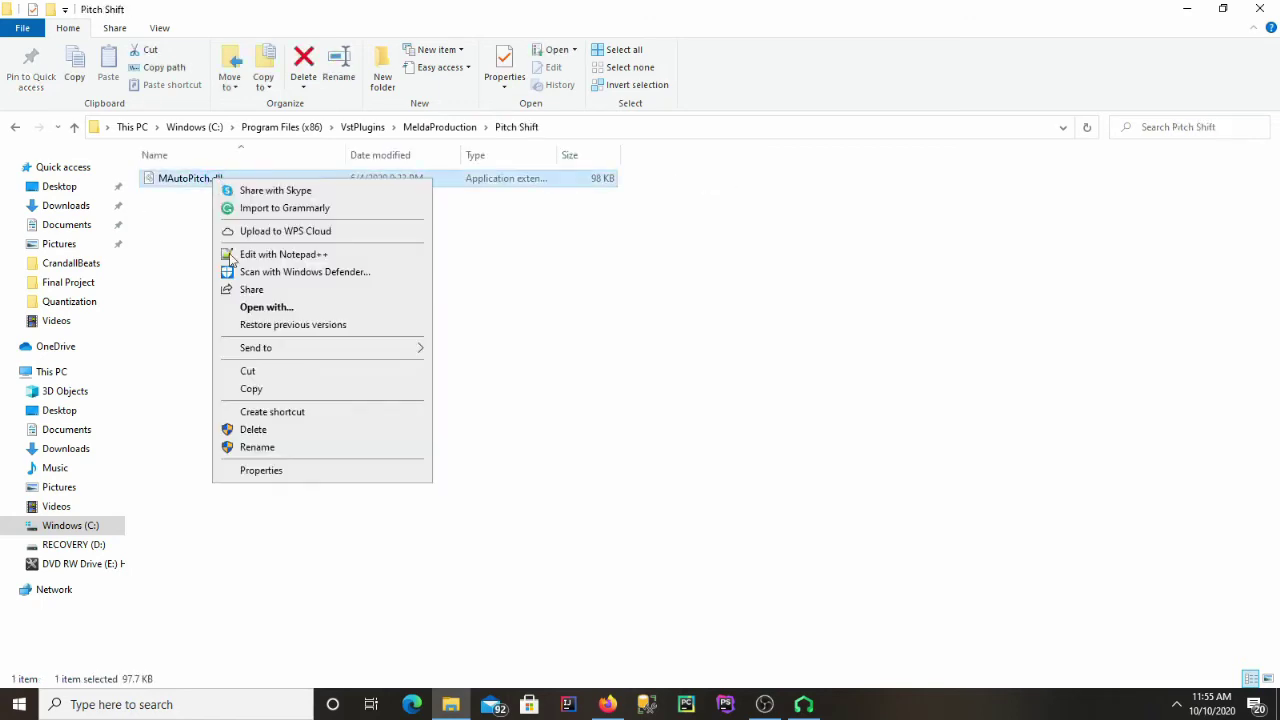
pyautogui.click(248, 371)
# Paste MAutoPitch.dll into VstPlugins, granting administrator permission for the move.
pyautogui.click(415, 129)
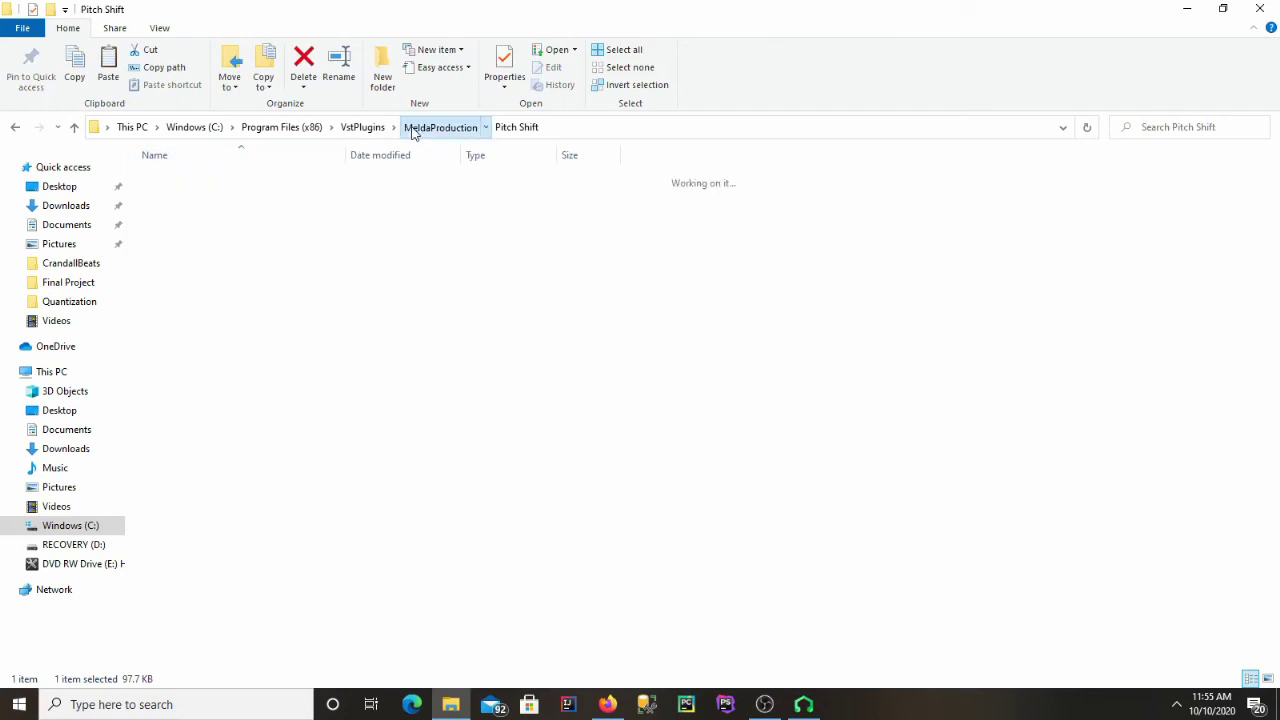
pyautogui.click(352, 130)
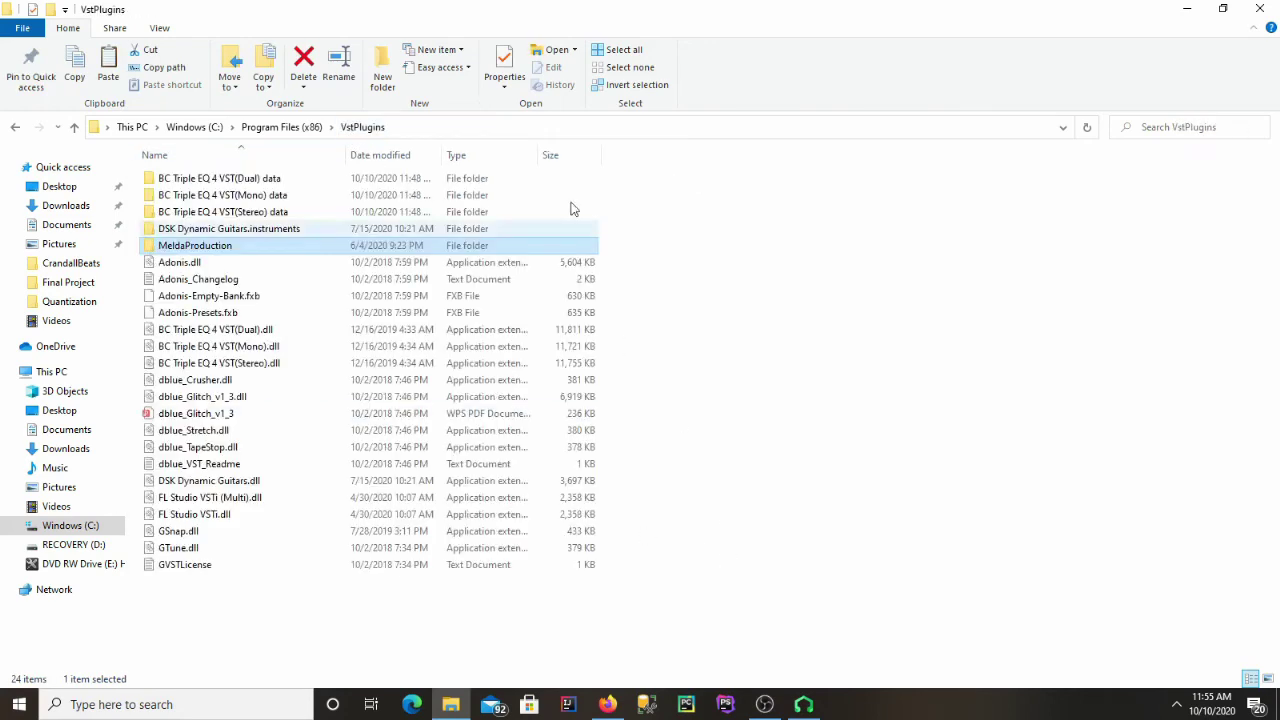
pyautogui.rightClick(832, 462)
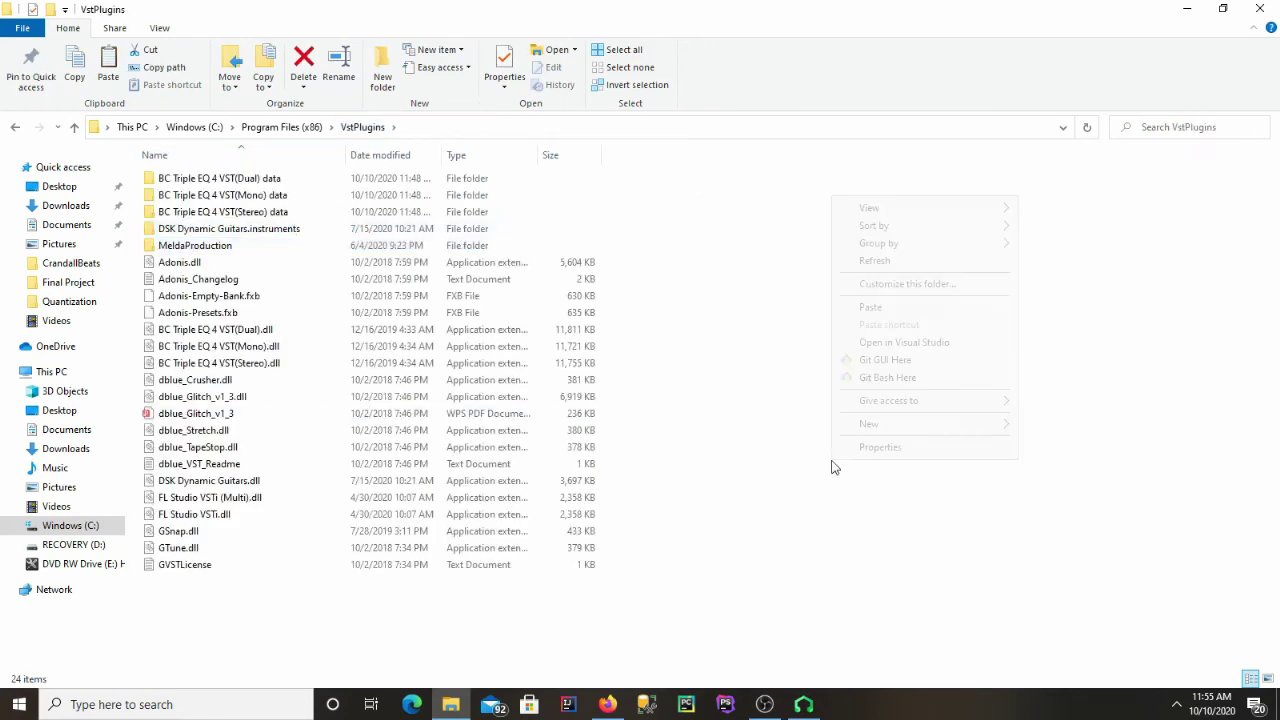
pyautogui.click(868, 307)
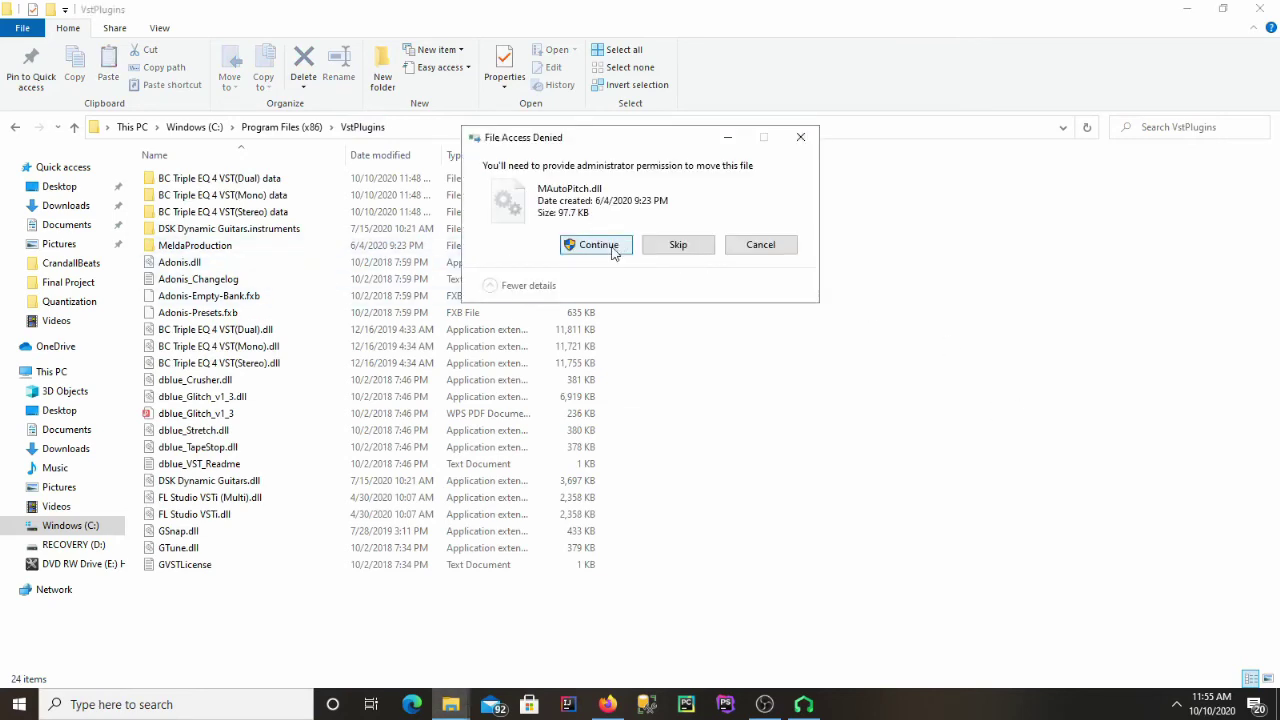
pyautogui.click(597, 245)
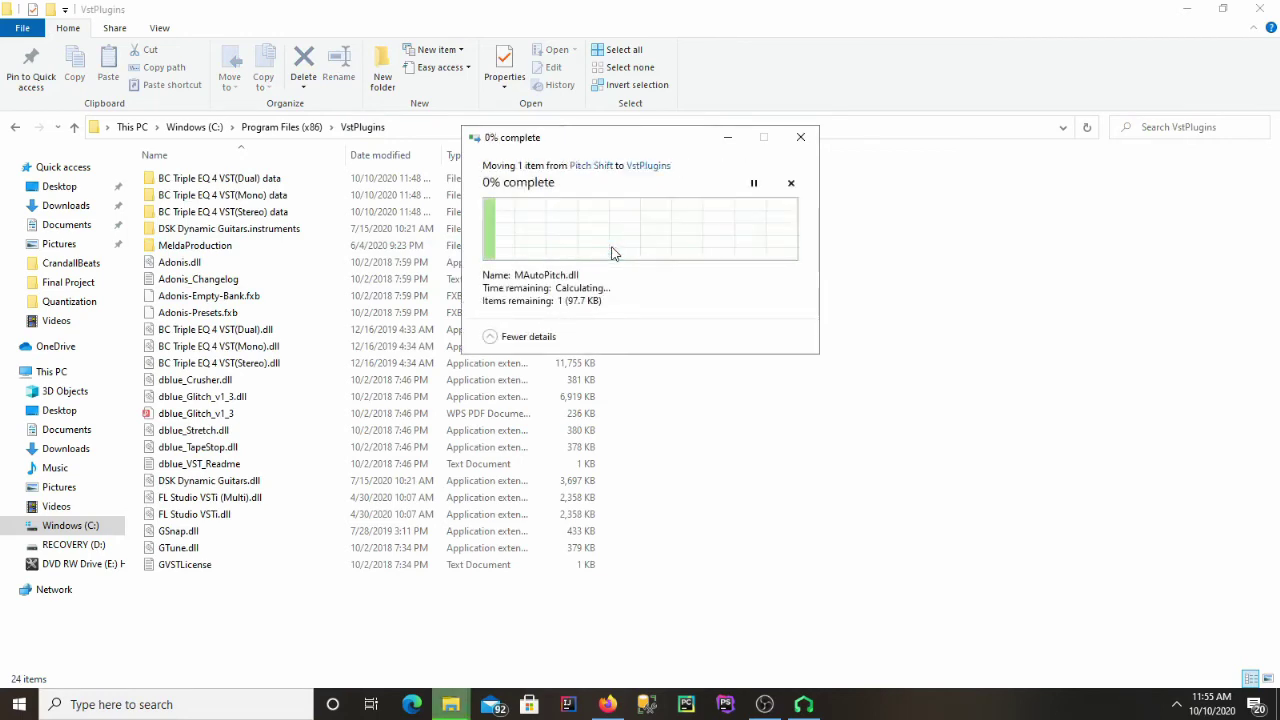
pyautogui.click(224, 248)
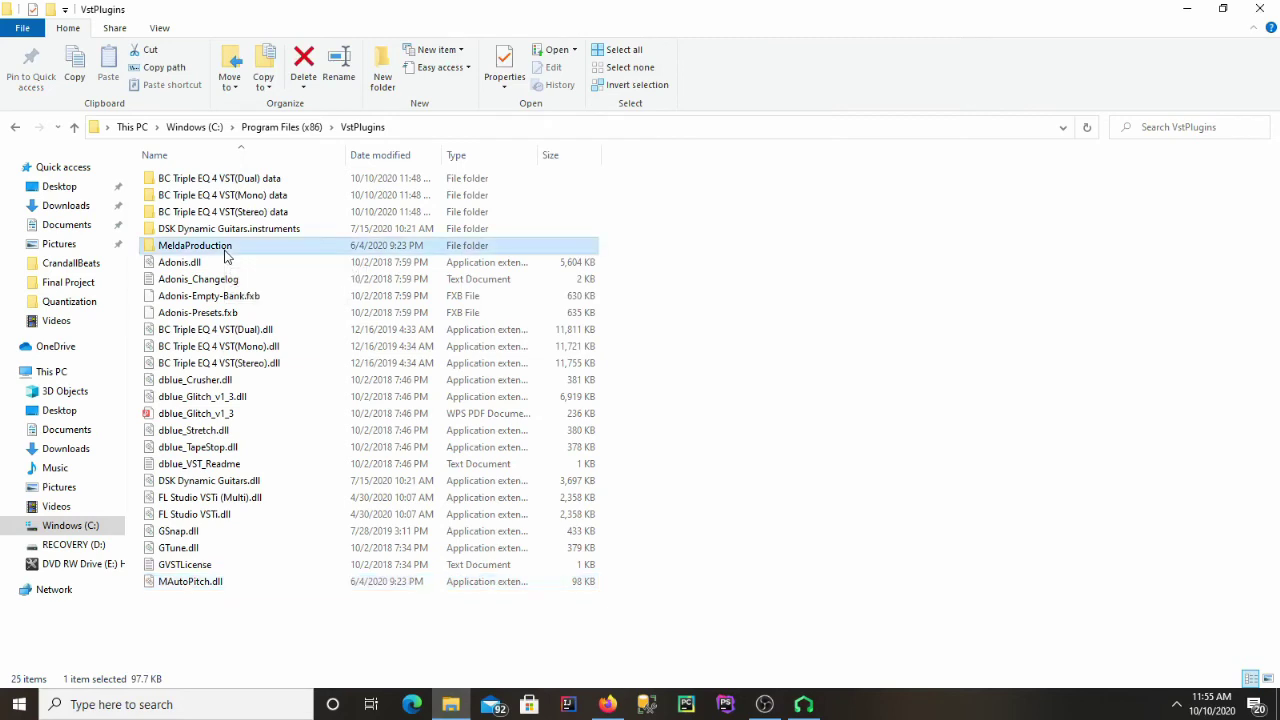
# Find MVibrato.dll in MeldaProduction's Modulation folder and copy it.
pyautogui.doubleClick(224, 253)
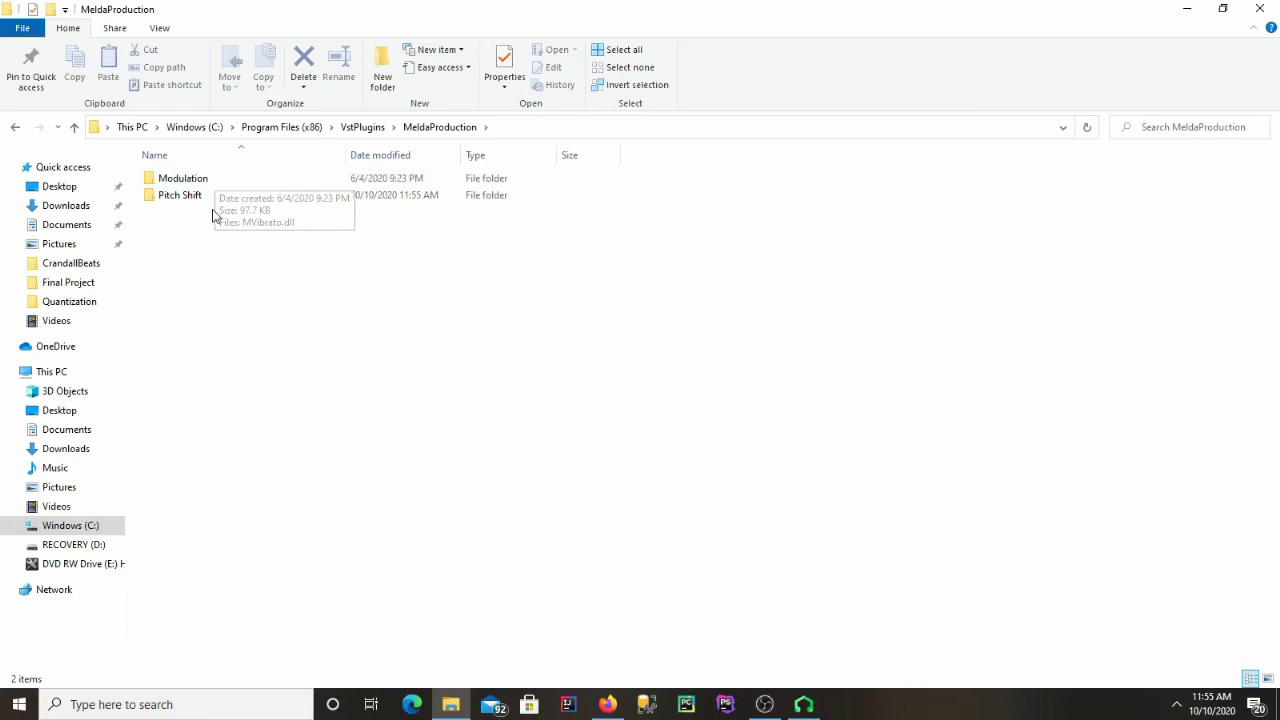
pyautogui.click(211, 203)
pyautogui.doubleClick(212, 203)
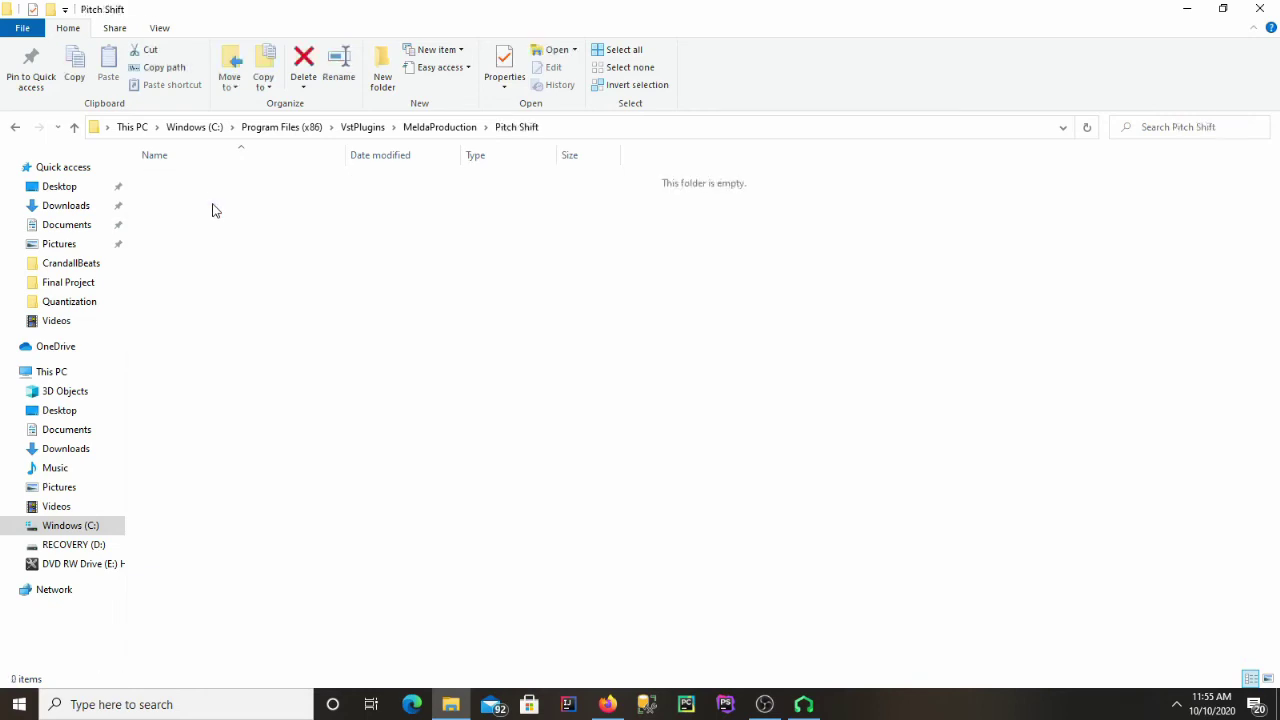
pyautogui.click(415, 130)
pyautogui.click(300, 180)
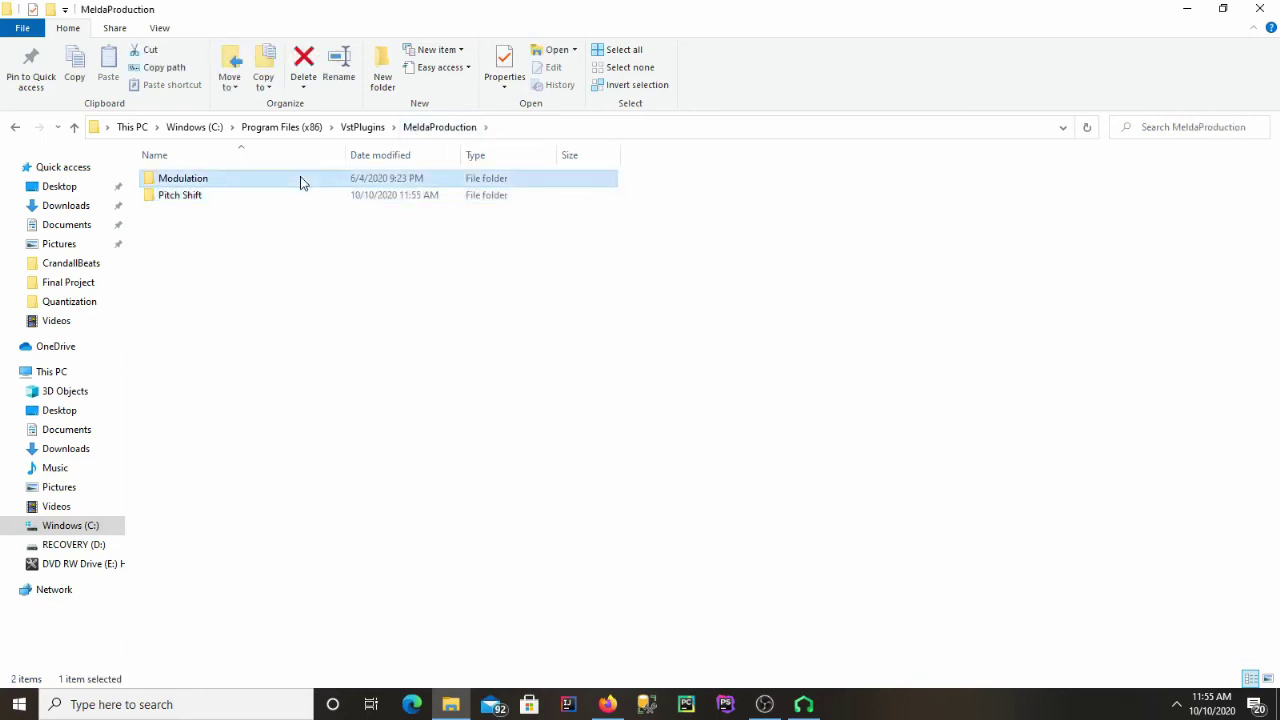
pyautogui.doubleClick(300, 180)
pyautogui.rightClick(281, 192)
pyautogui.click(257, 177)
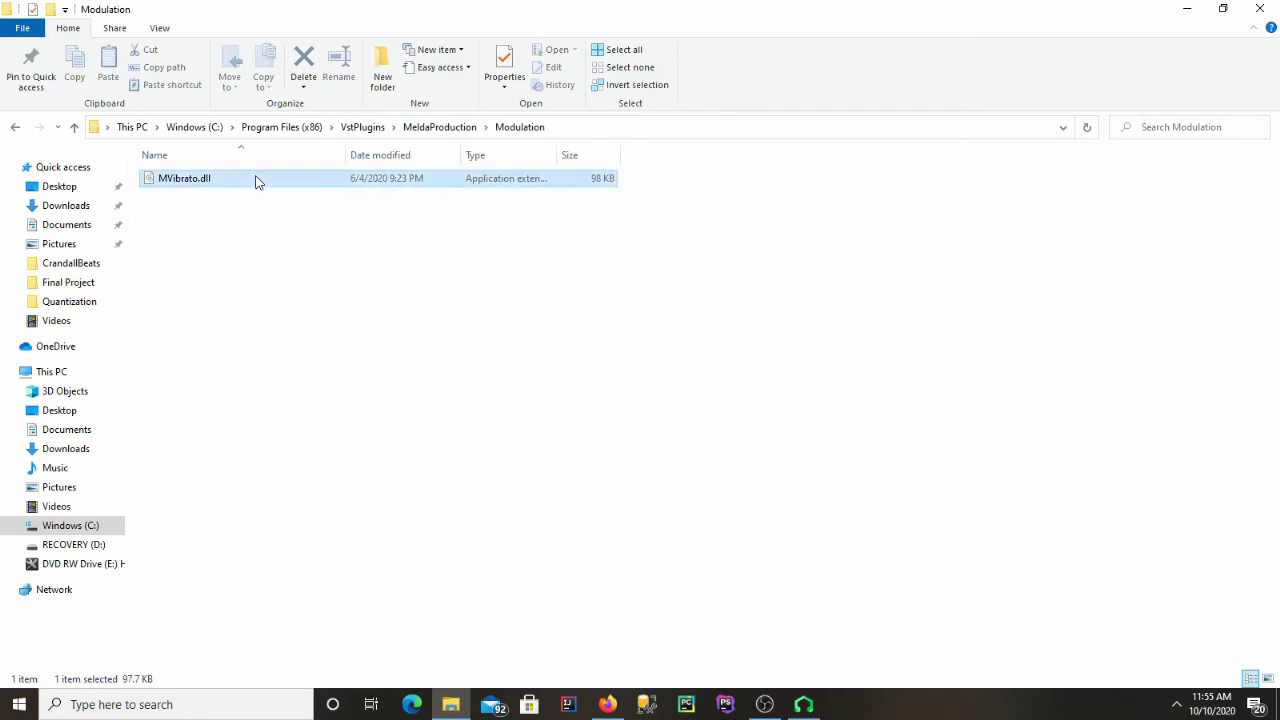
pyautogui.rightClick(256, 177)
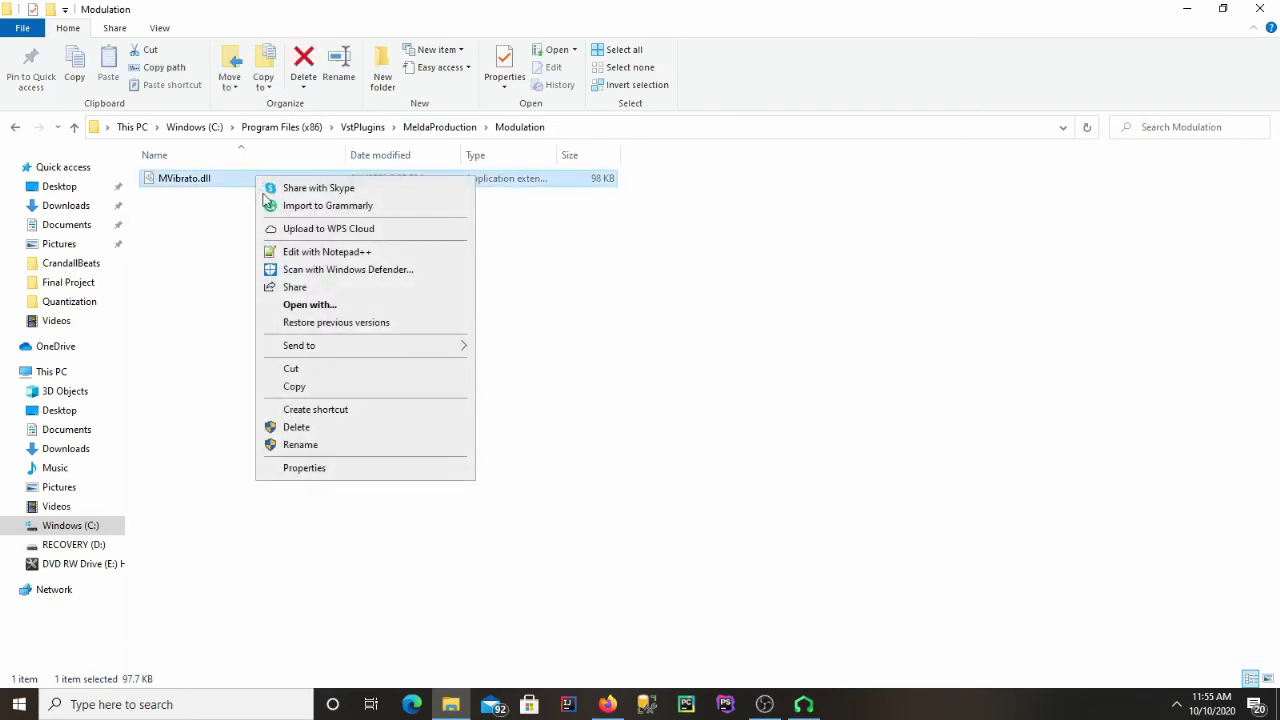
pyautogui.click(294, 387)
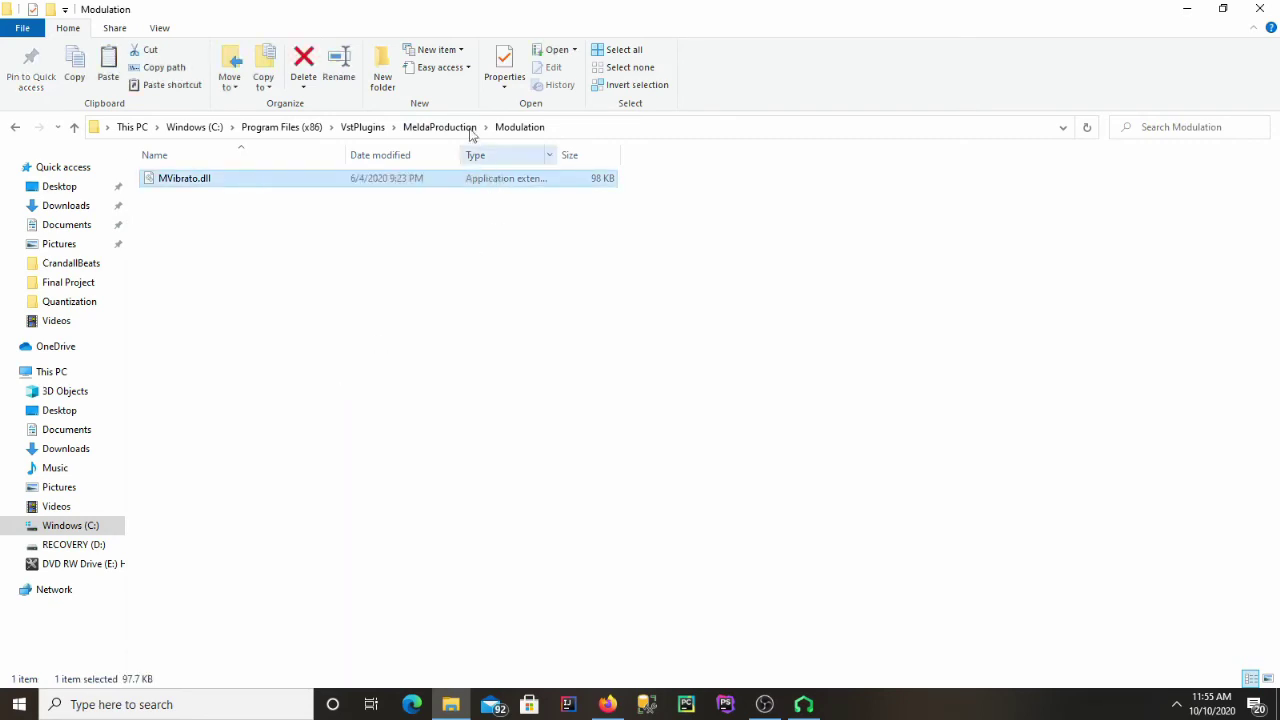
# Paste MVibrato.dll into VstPlugins, granting administrator permission.
pyautogui.click(362, 127)
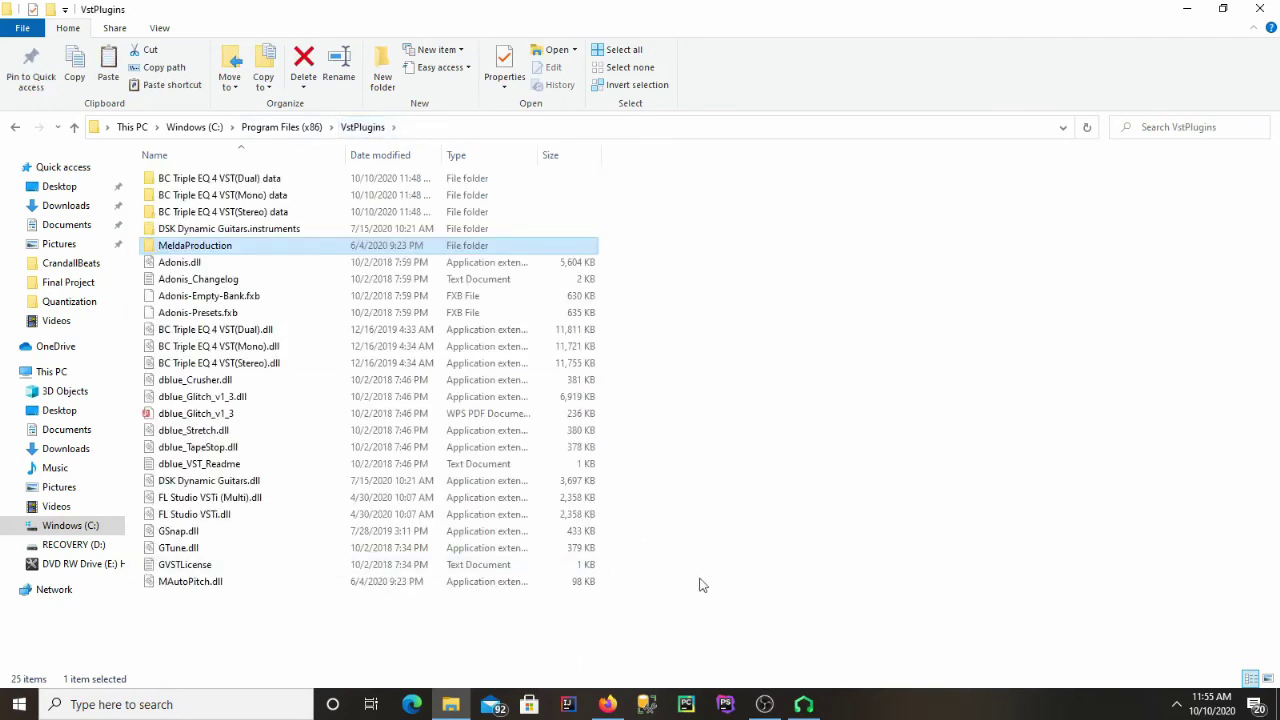
pyautogui.rightClick(729, 564)
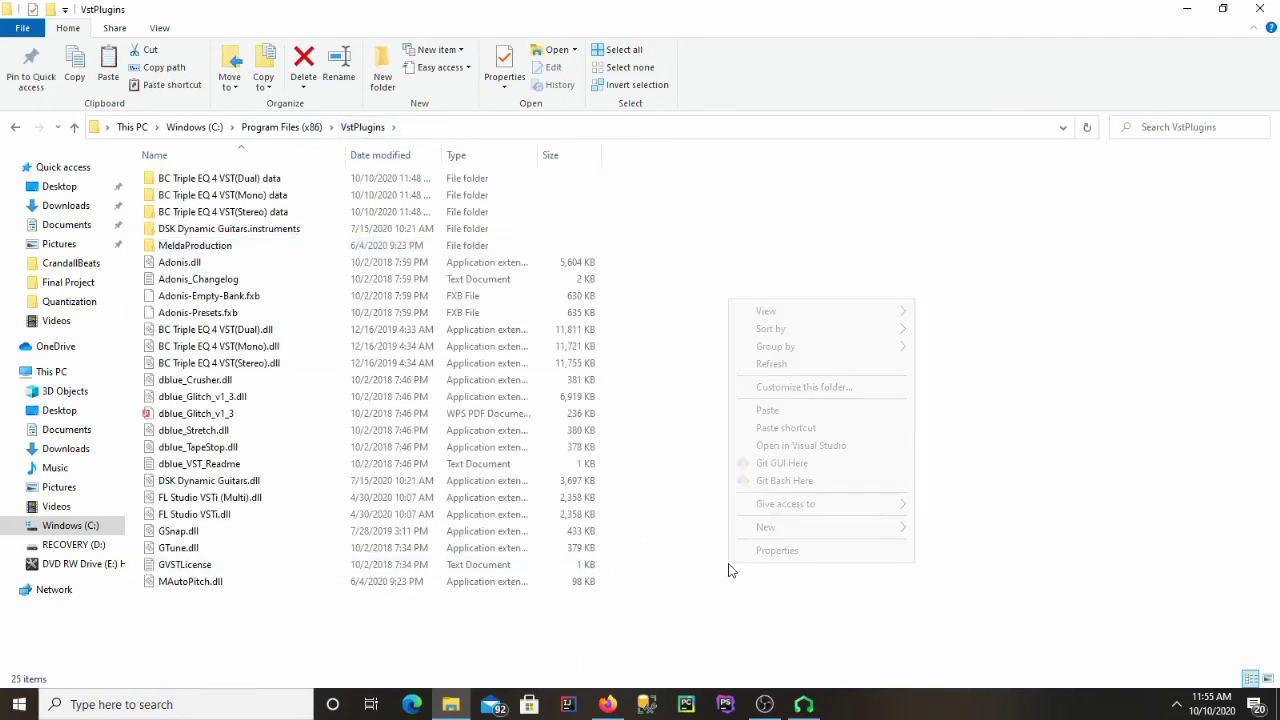
pyautogui.click(768, 410)
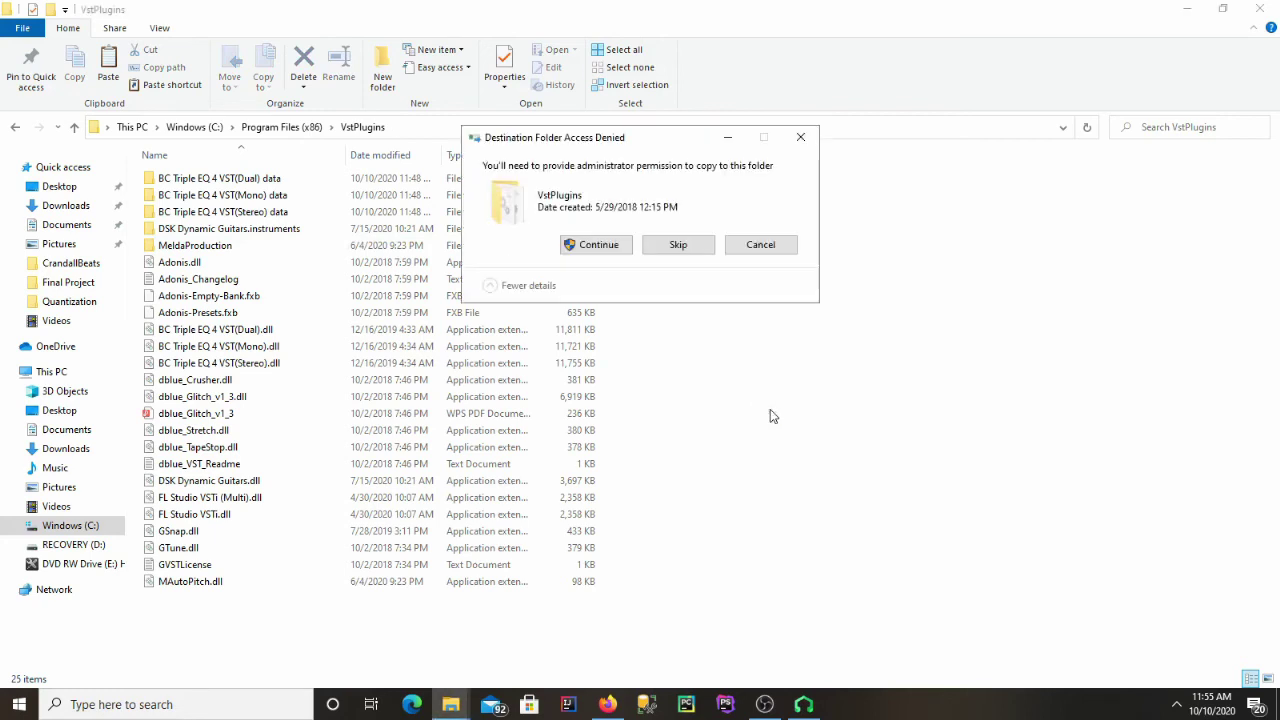
pyautogui.click(596, 246)
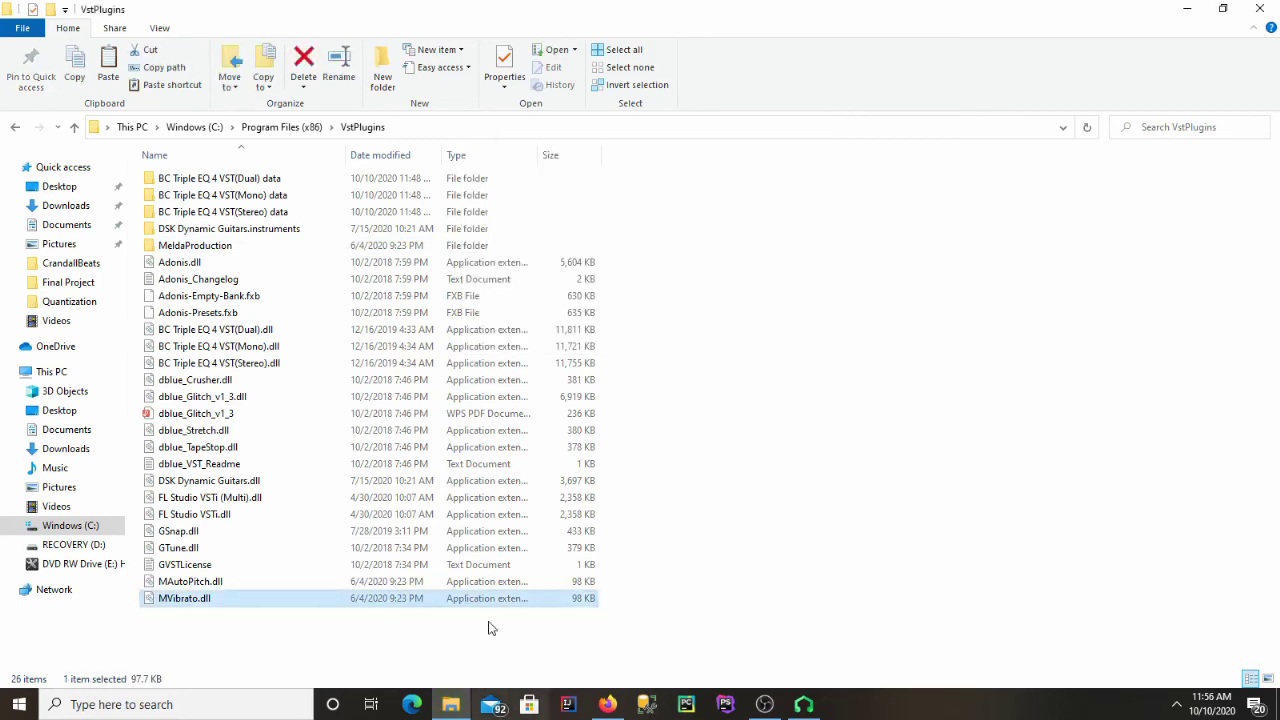
# Back in LMMS, search the effect list for 'mau' and then 'mv' to find MAutoPitch and MVibrato.
pyautogui.click(1260, 8)
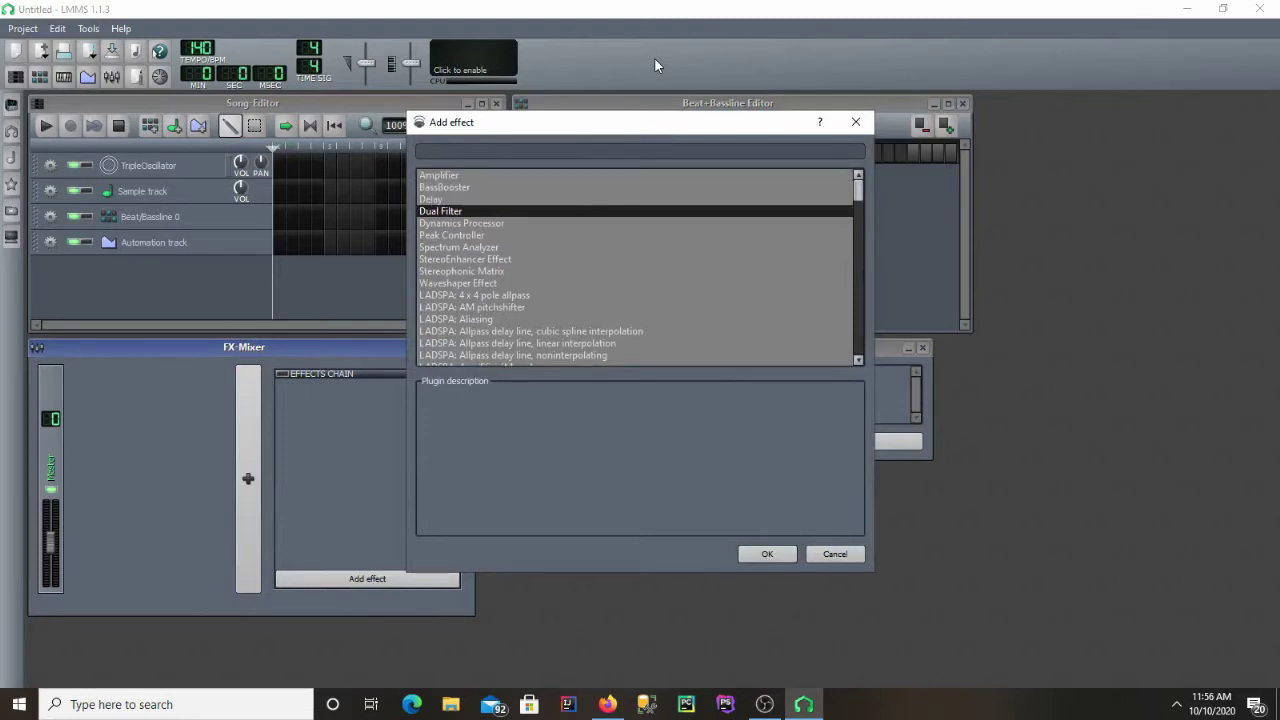
pyautogui.write('ma')
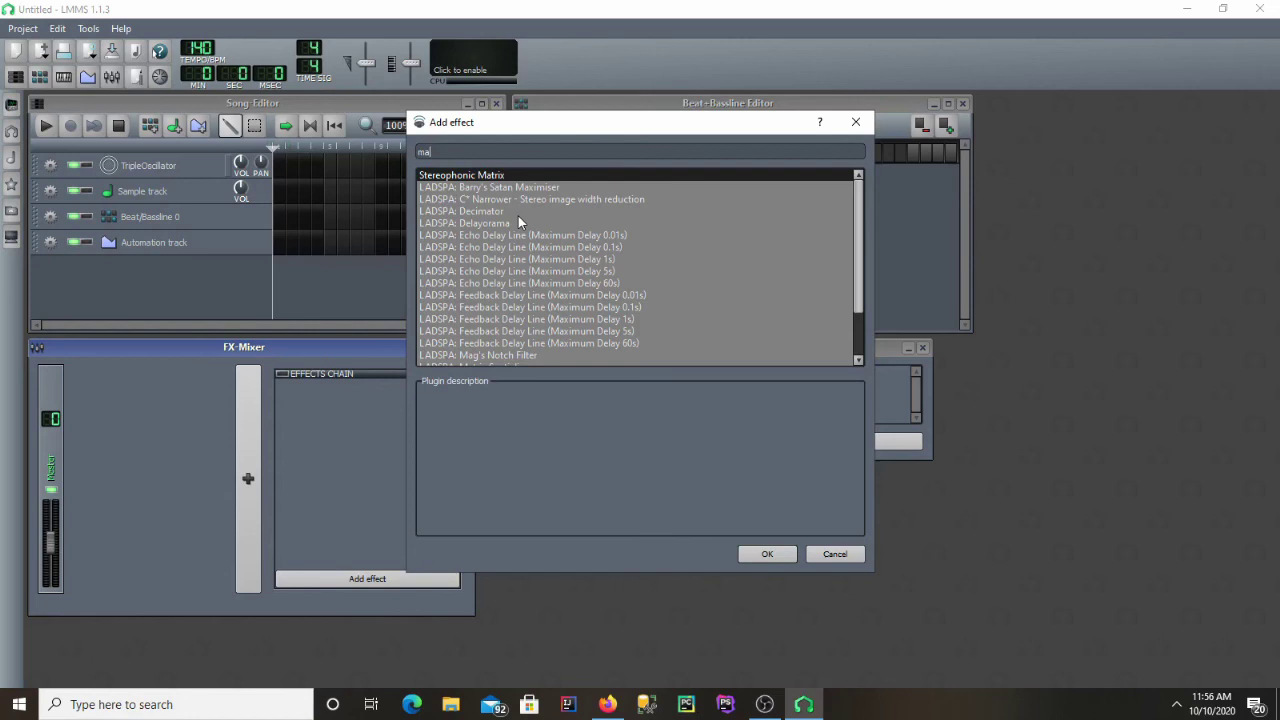
pyautogui.write('u')
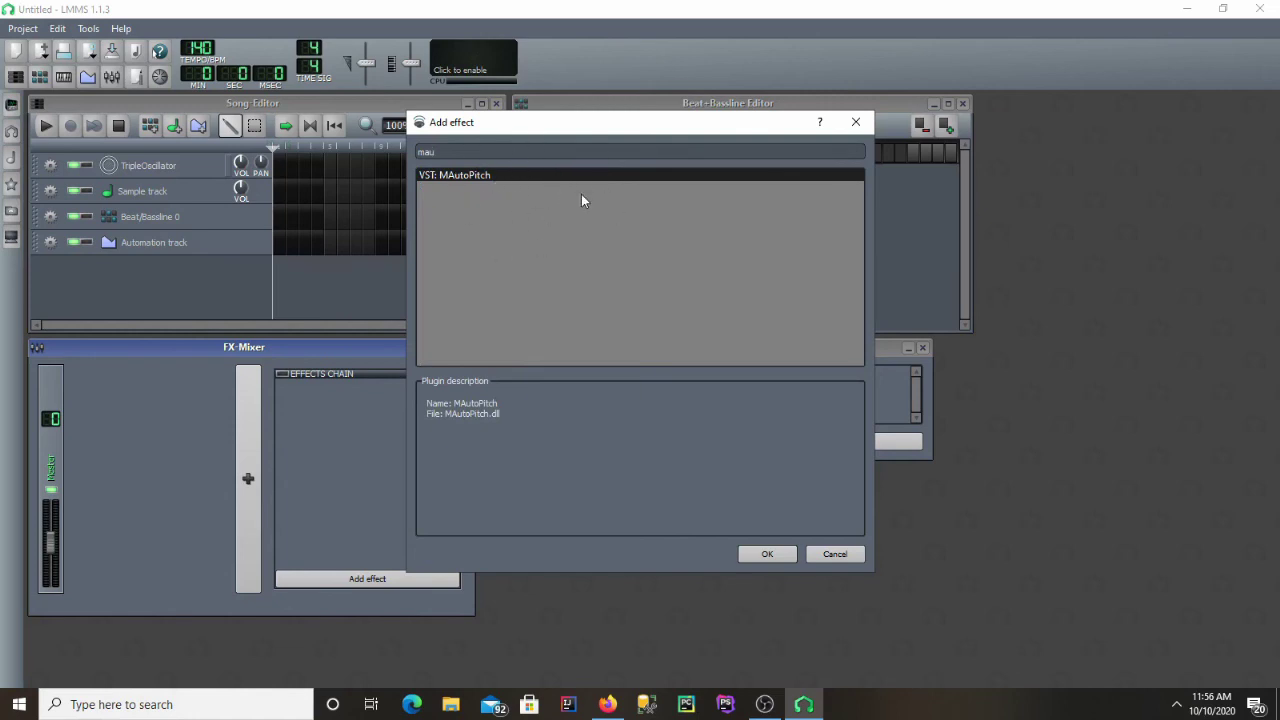
pyautogui.press('BackSpace')
pyautogui.press('BackSpace')
pyautogui.press('BackSpace')
pyautogui.write('m')
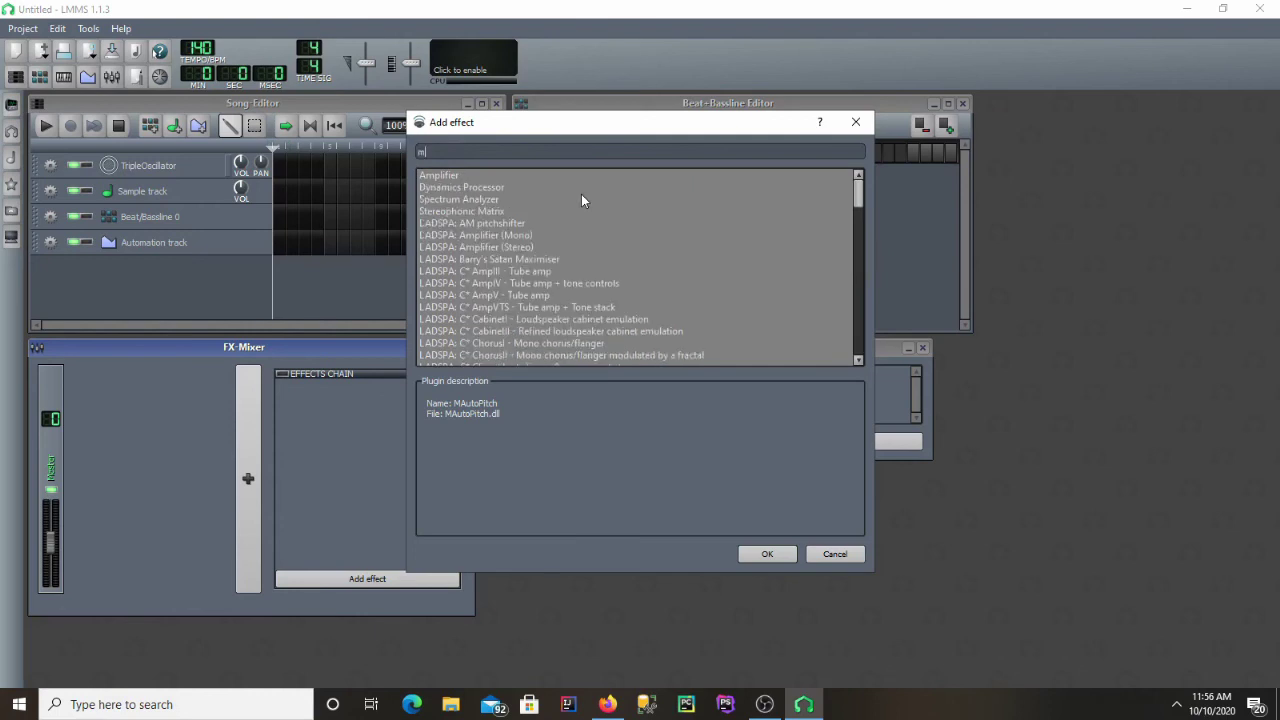
pyautogui.write('v')
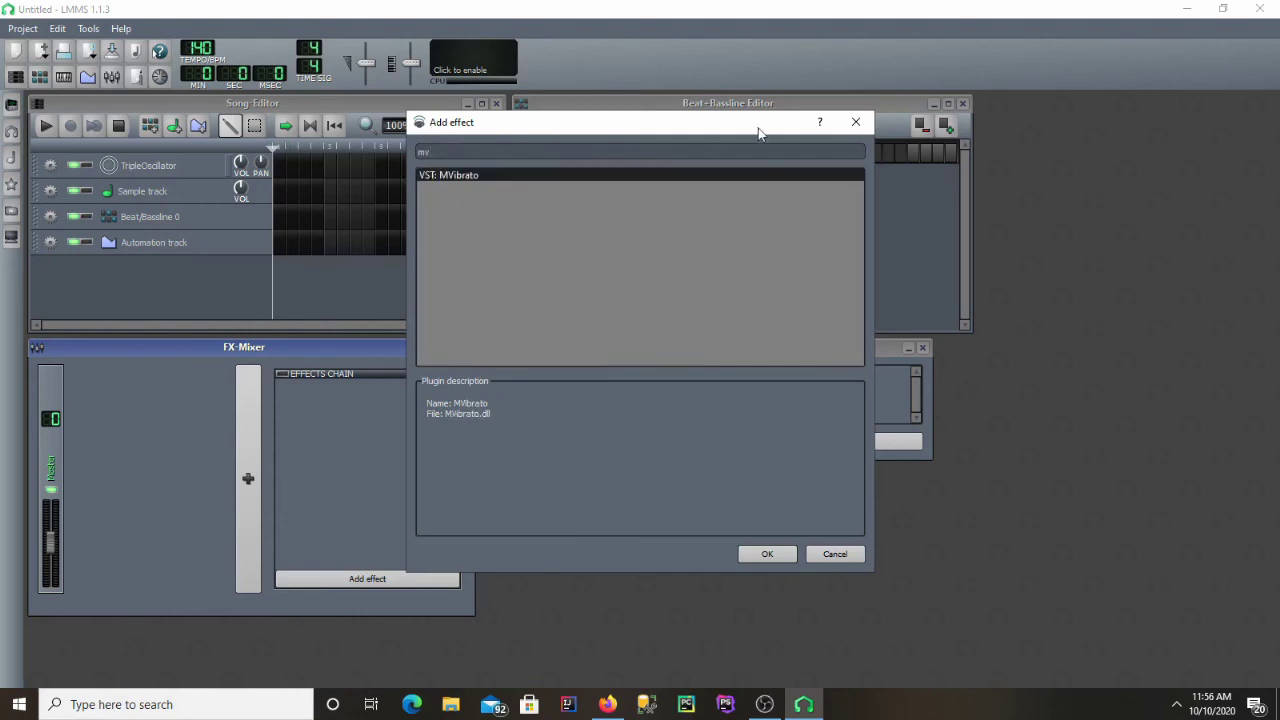